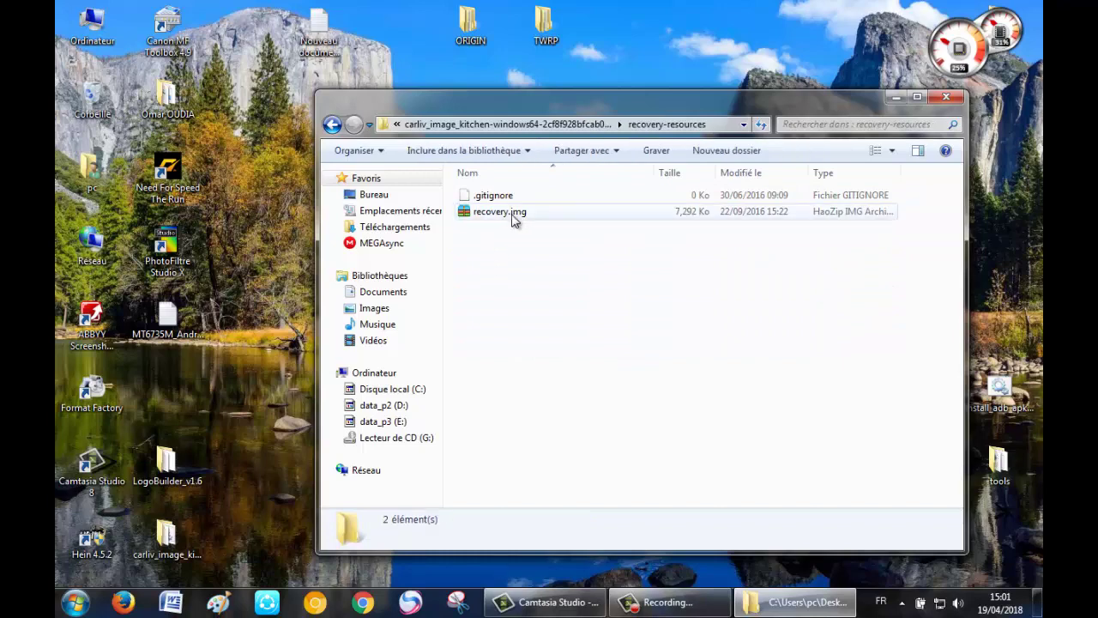
Run carliv.bat from the ORIGIN kitchen folder and enter its RECOVERY images section.
click(509, 215)
key(BackSpace)
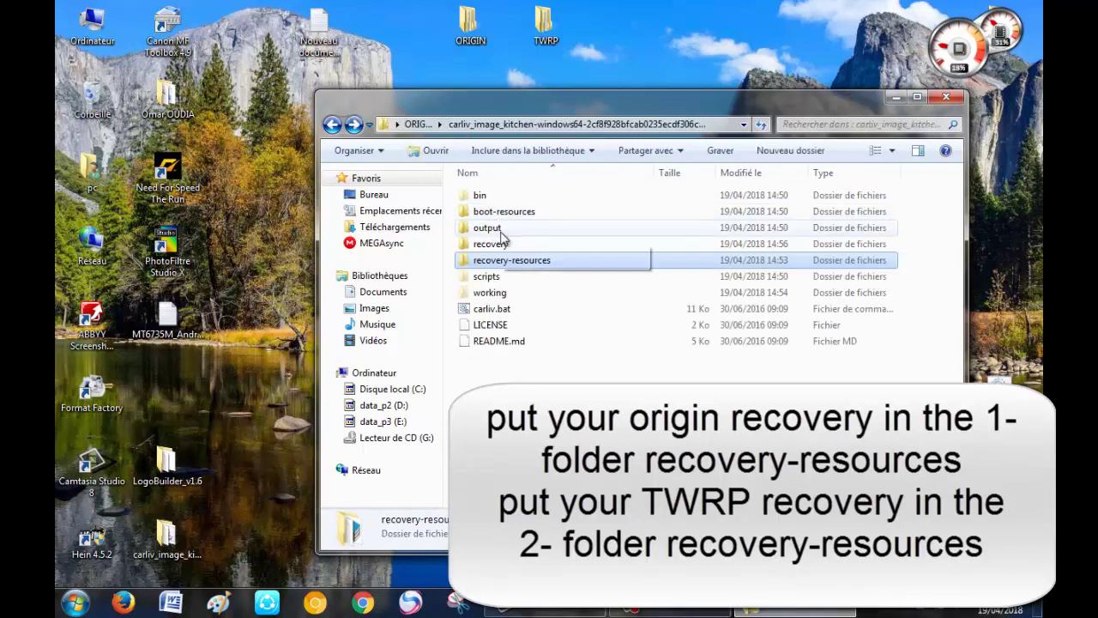
click(484, 311)
double_click(485, 311)
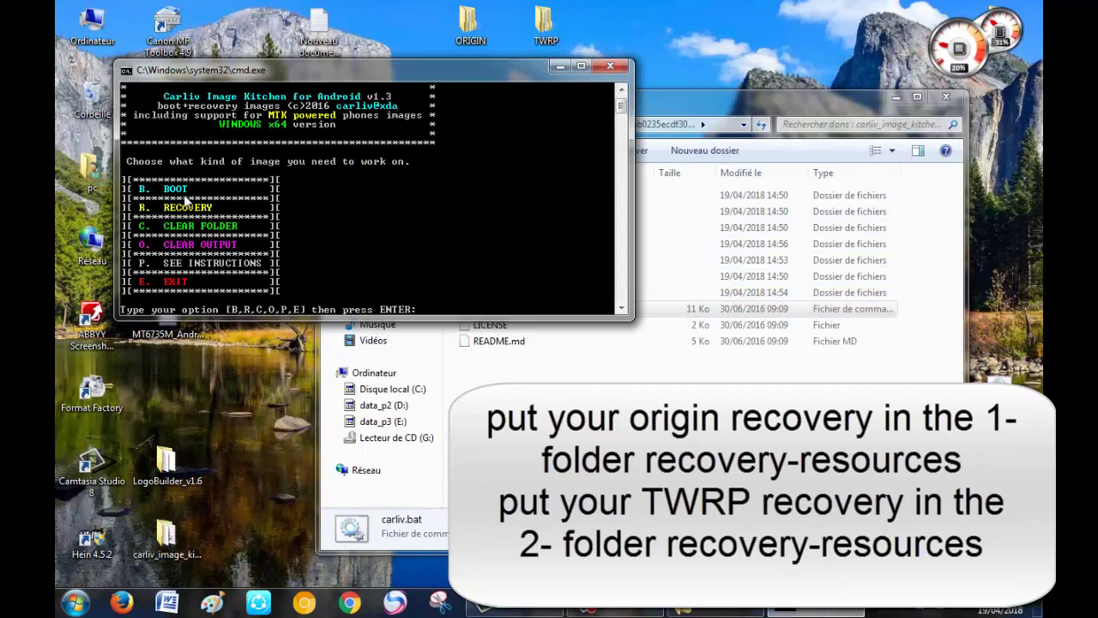
text(r)
key(Return)
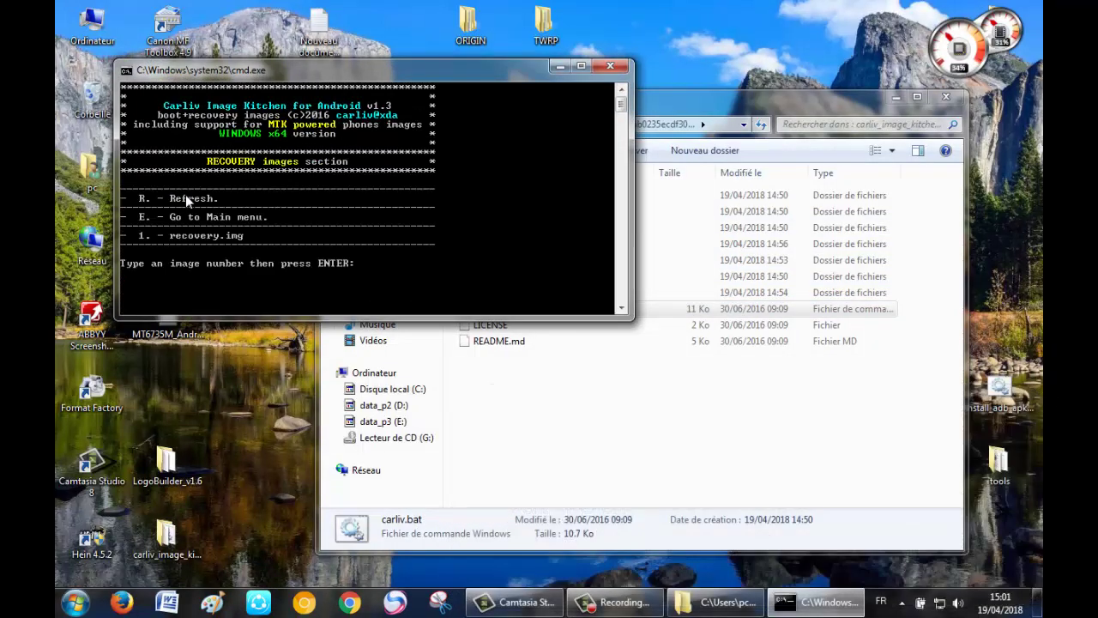
Choose recovery.img as the image, unpack it into the ORIGIN recovery folder, and close the console.
key(Return)
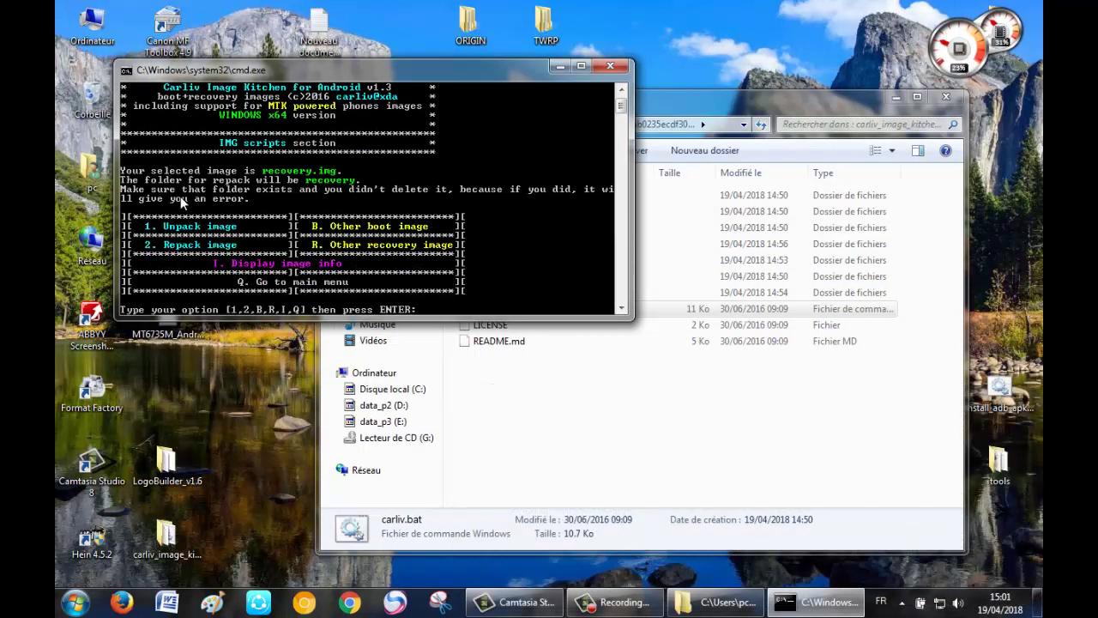
text(1)
key(Return)
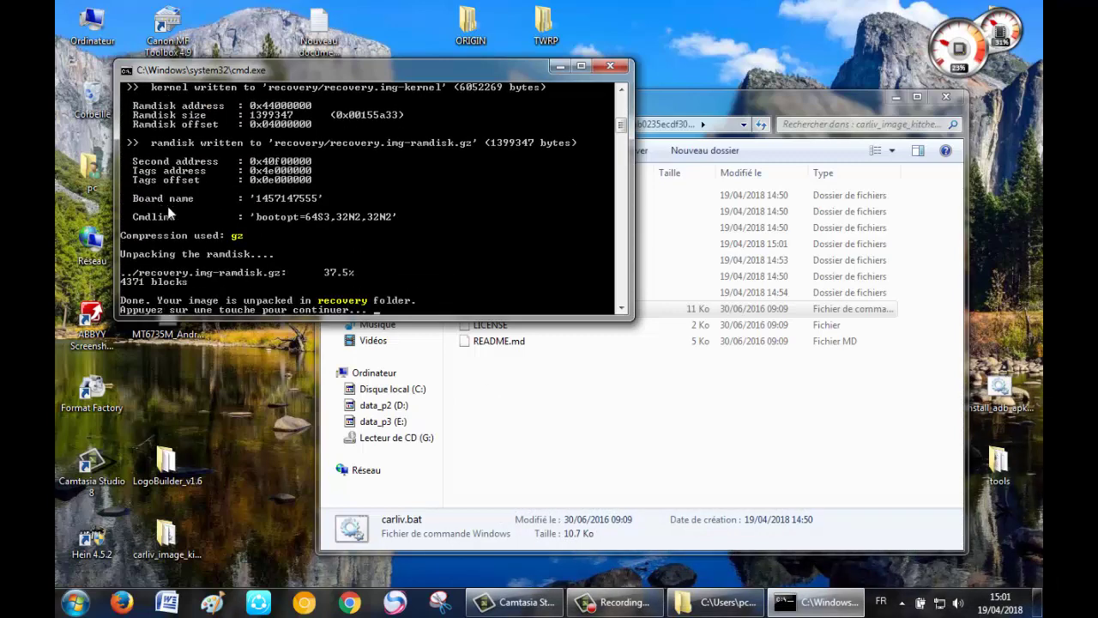
key(Return)
click(614, 67)
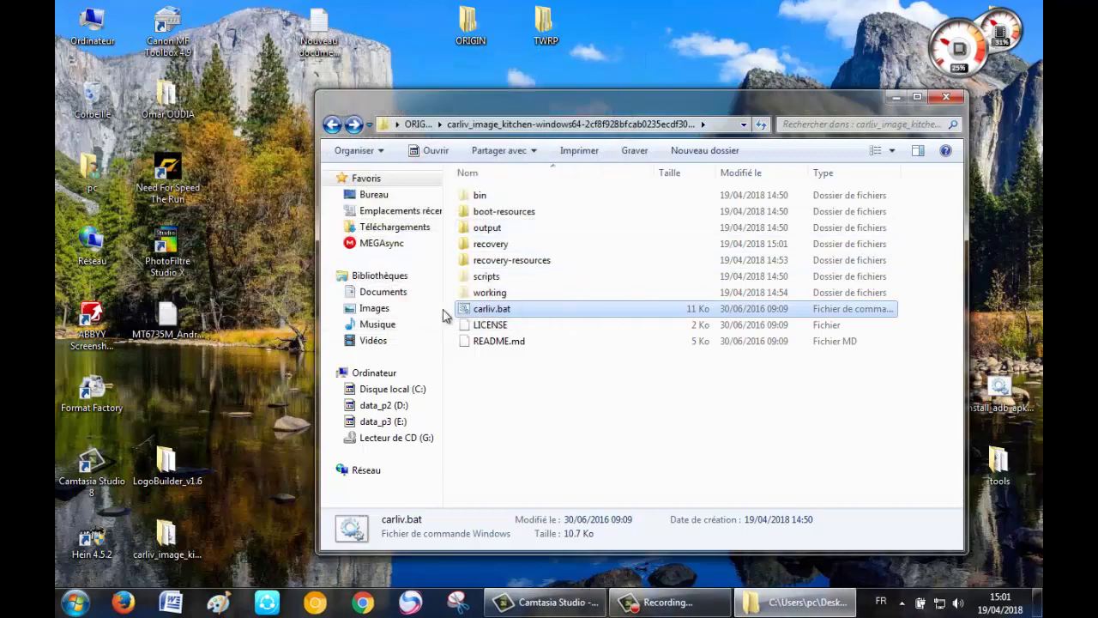
Open the unpacked recovery folder of the ORIGIN kitchen and move its window aside to free the desktop.
click(496, 246)
double_click(494, 245)
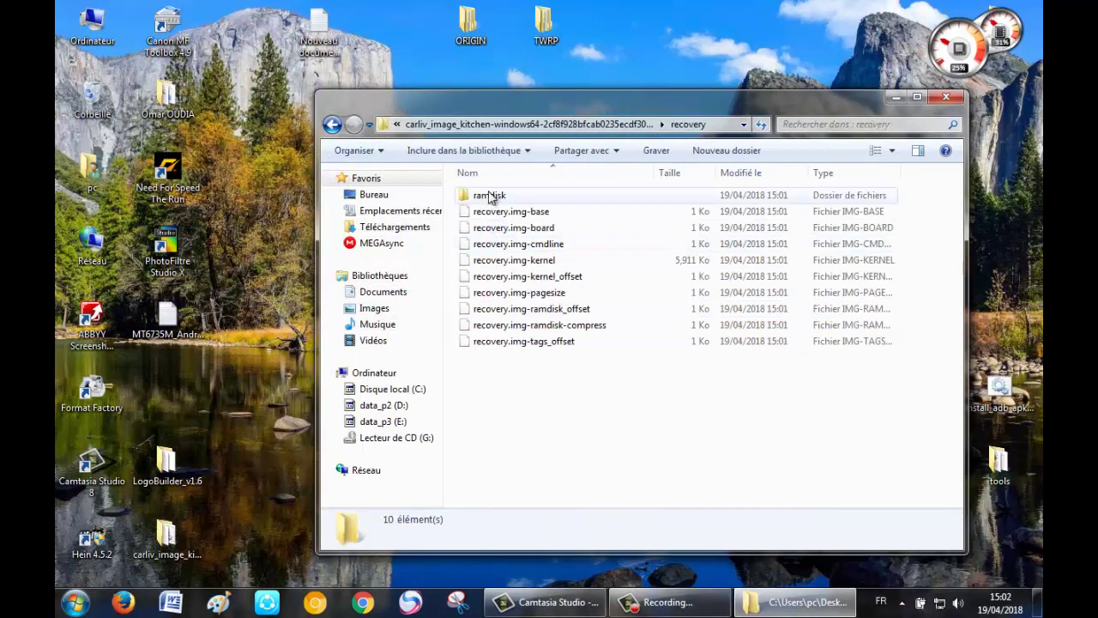
drag(596, 103, 339, 135)
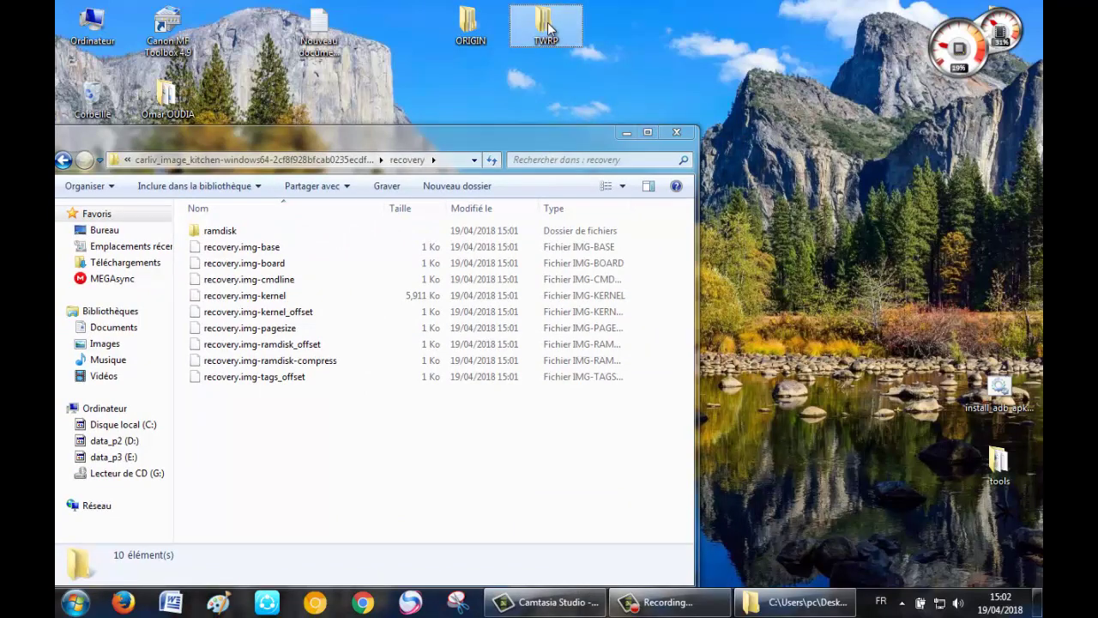
Open the carliv_image_kitchen folder inside TWRP beside the ORIGIN window and check its recovery-resources and output folders.
double_click(547, 25)
drag(428, 14, 787, 117)
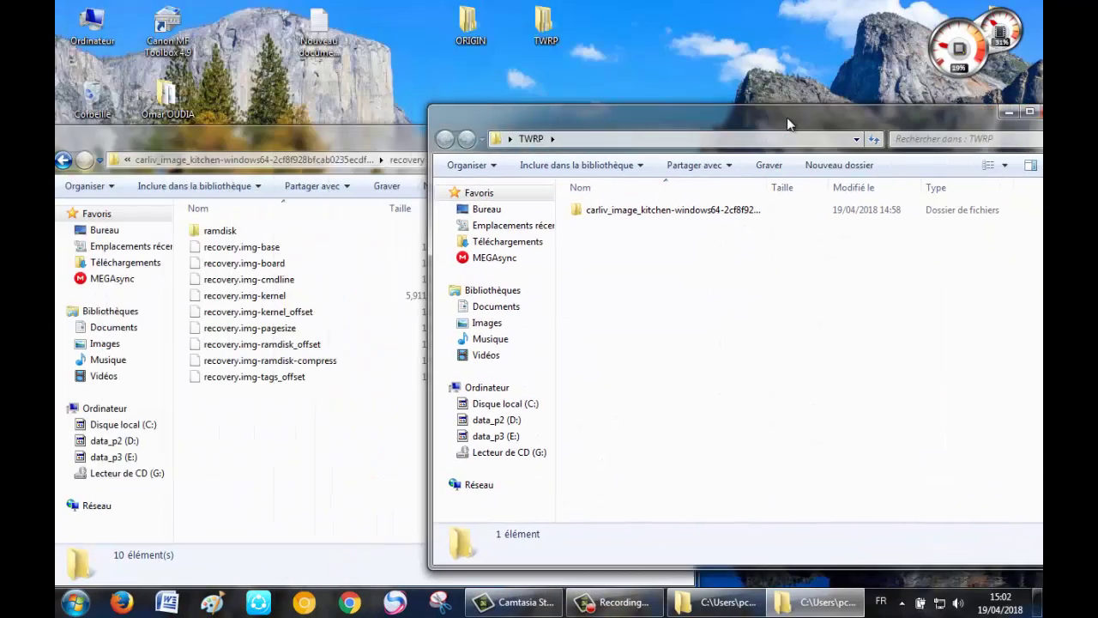
double_click(626, 210)
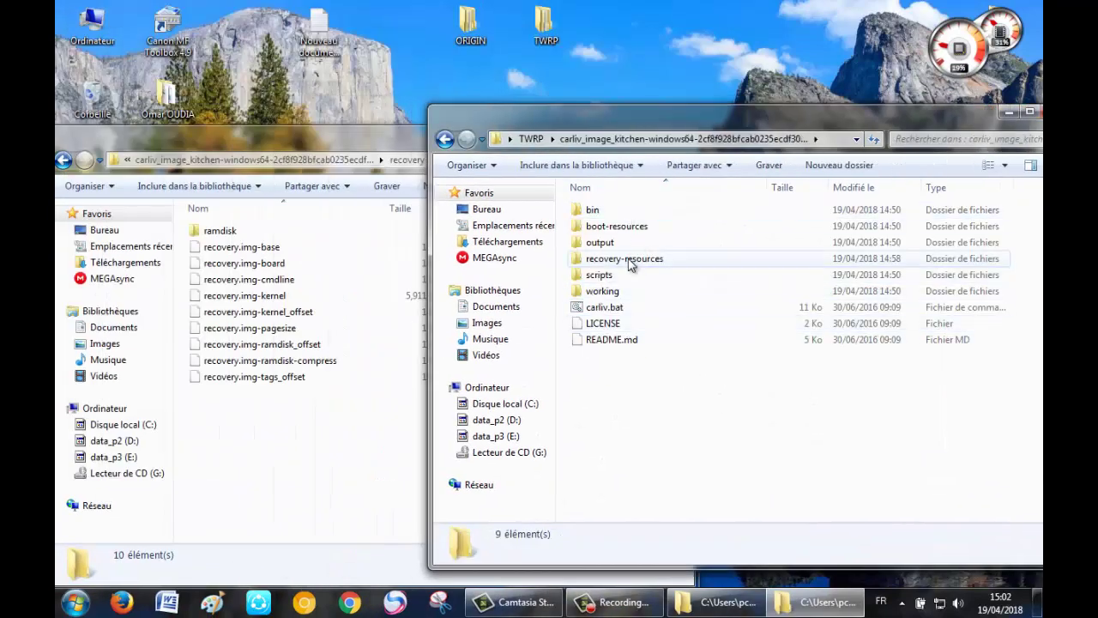
double_click(629, 260)
key(BackSpace)
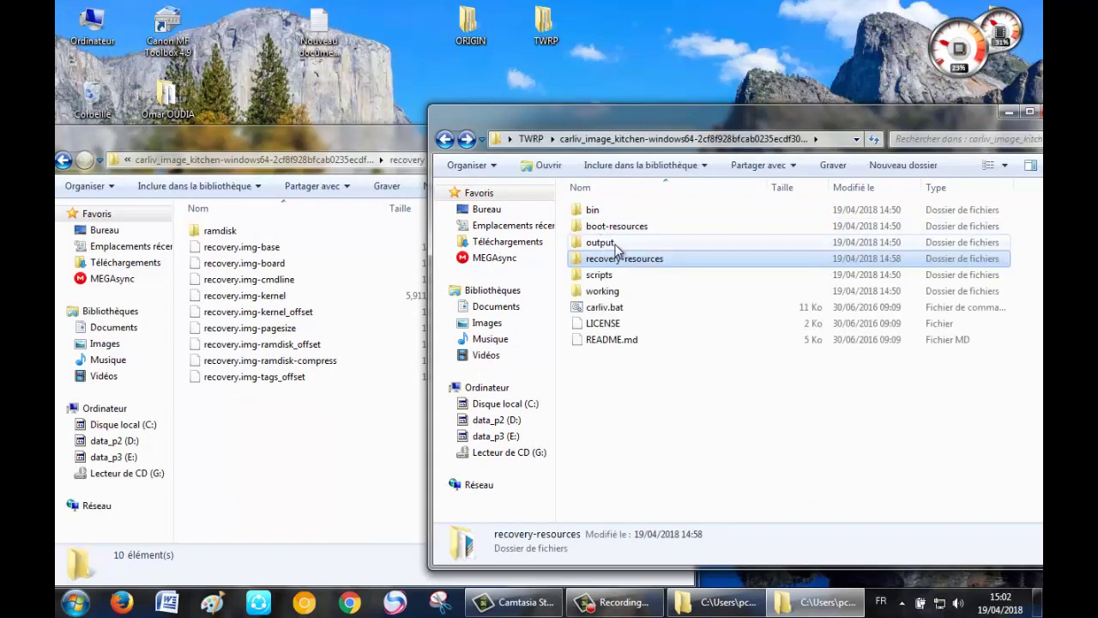
double_click(616, 245)
key(BackSpace)
Run carliv.bat from the TWRP kitchen folder and enter its RECOVERY images section.
click(613, 310)
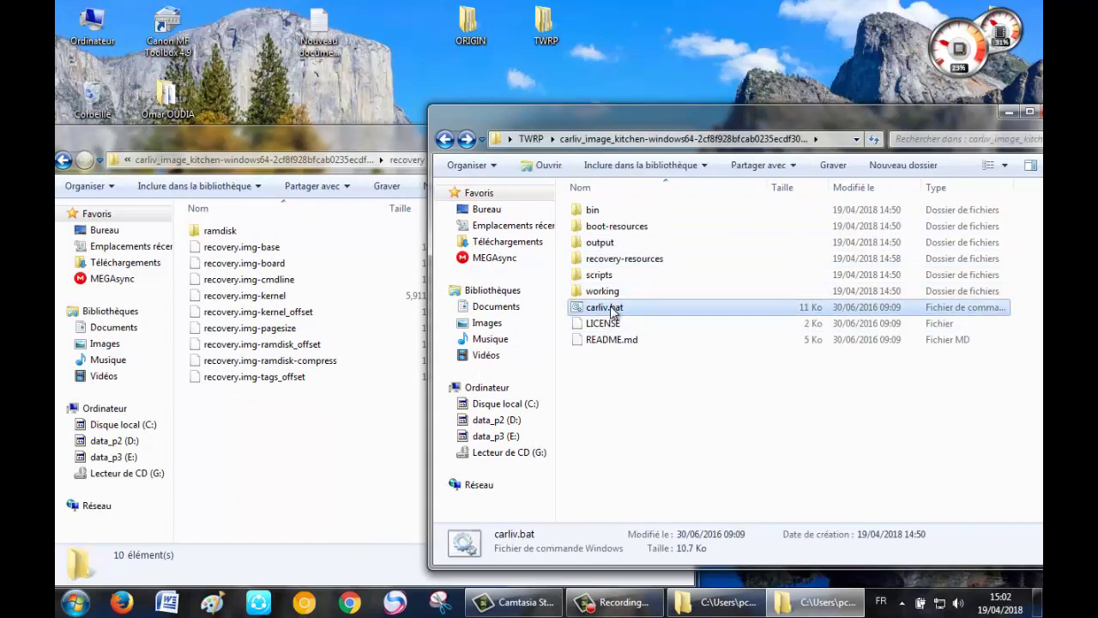
double_click(612, 311)
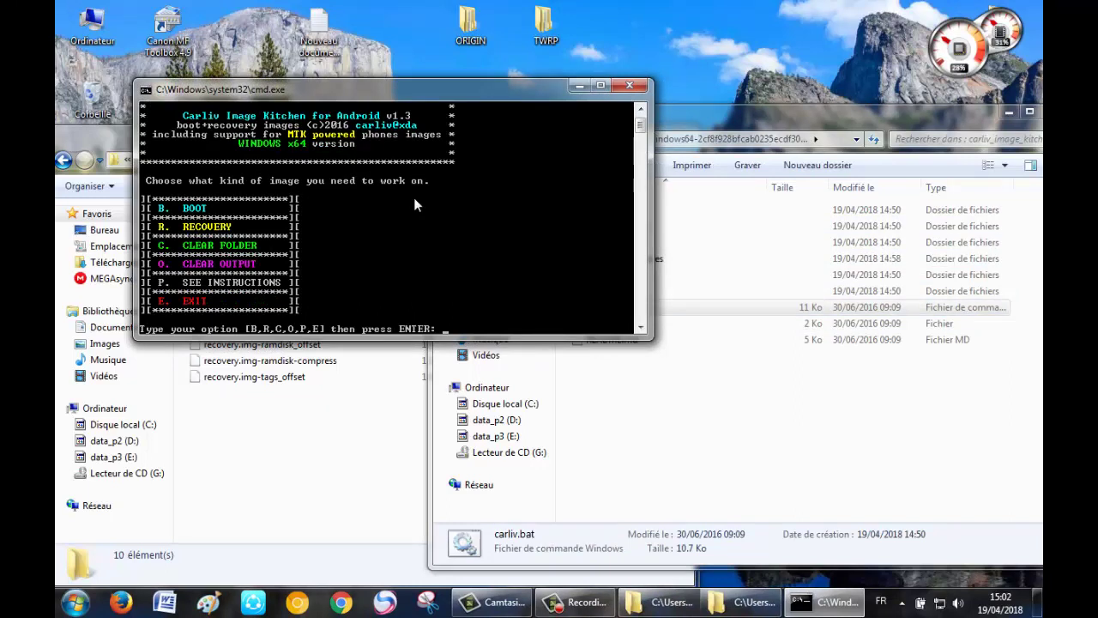
text(r)
key(Return)
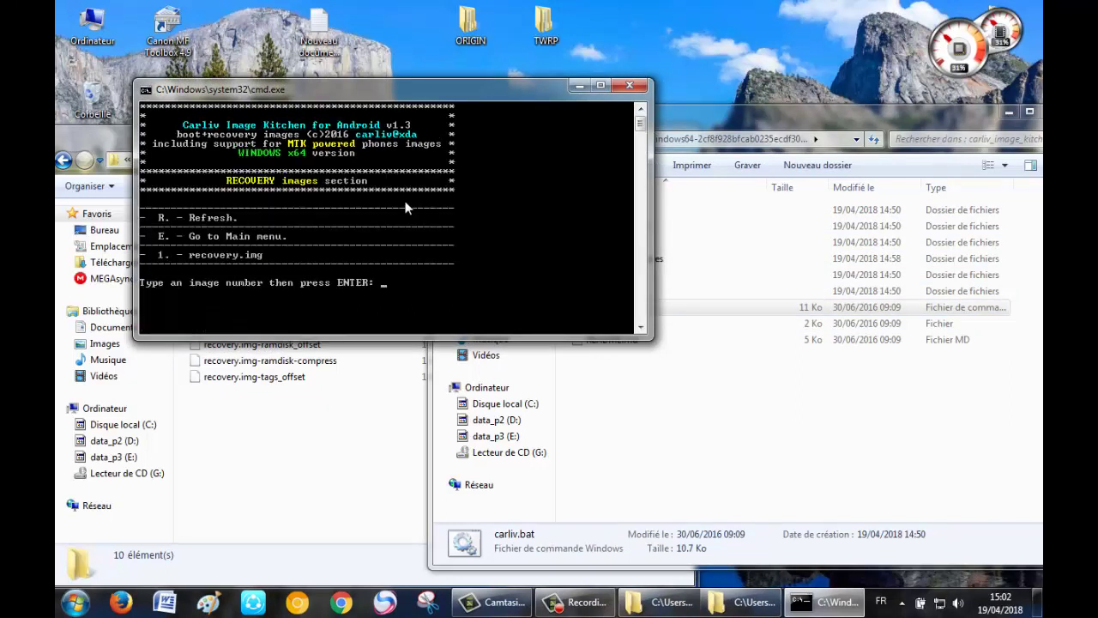
Choose image 1, recovery.img, unpack it in the TWRP kitchen, and close the console.
text(1)
key(Return)
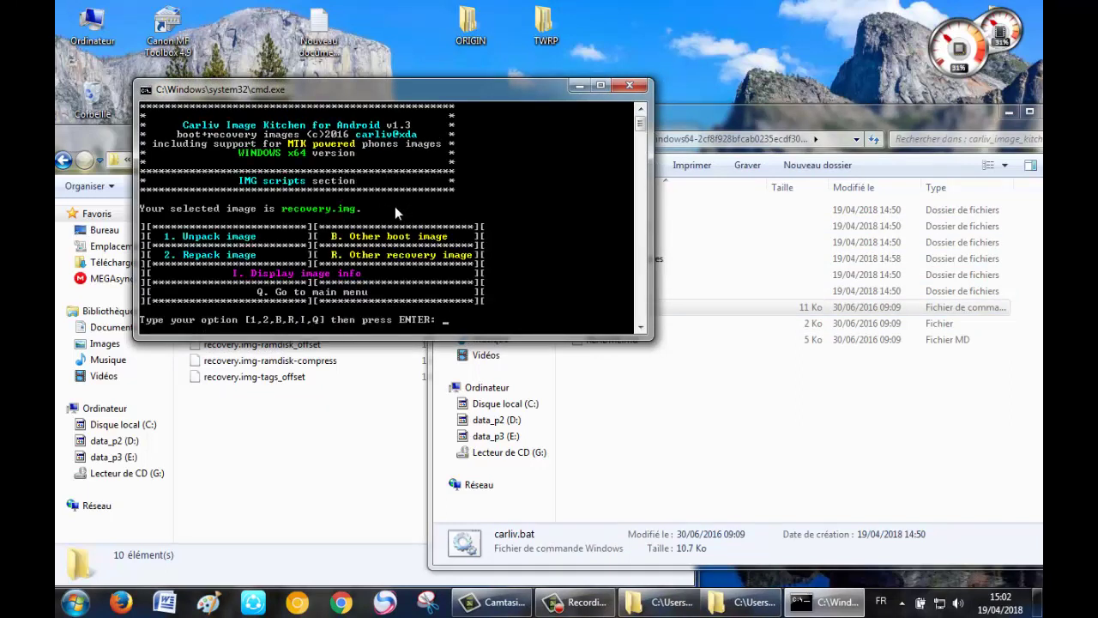
text(1)
key(Return)
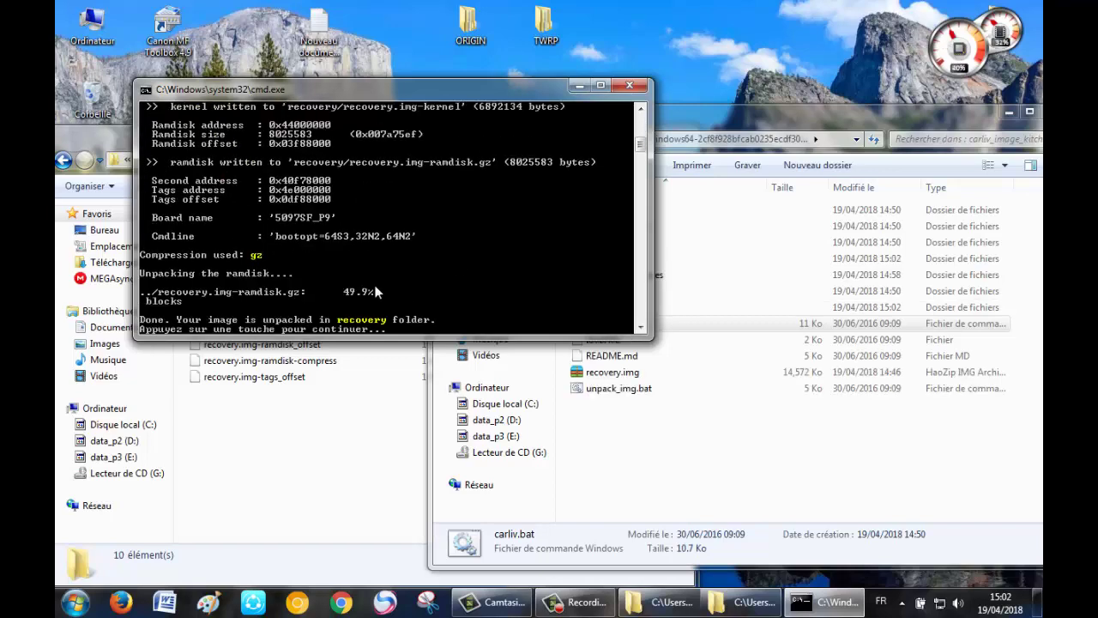
click(630, 85)
Open the TWRP kitchen's unpacked recovery folder and arrange it side by side with a narrowed ORIGIN recovery window.
double_click(607, 260)
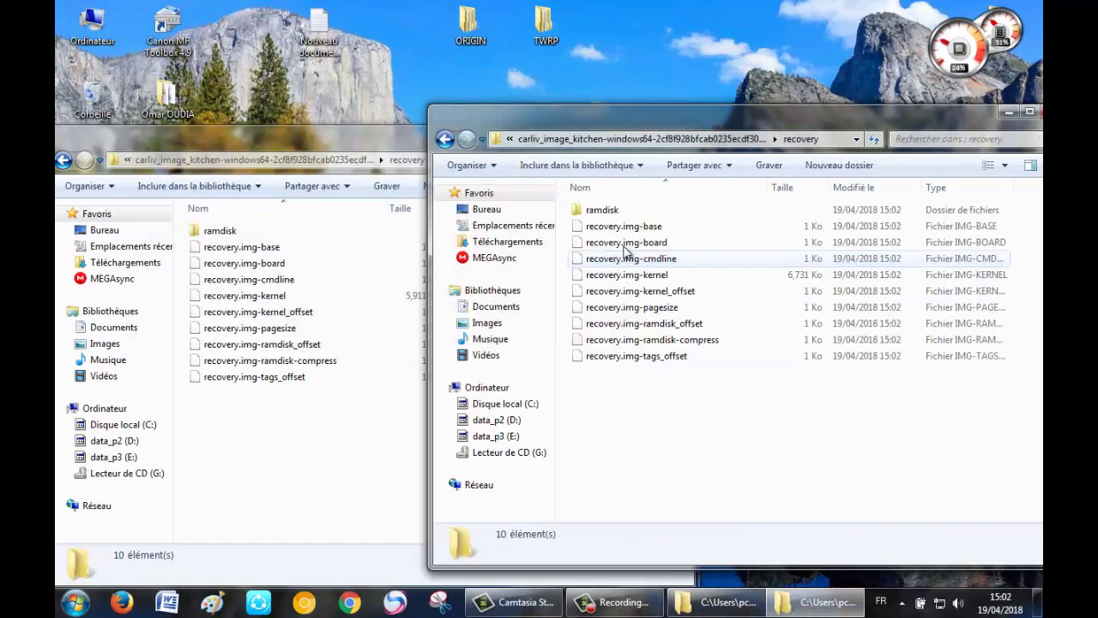
drag(645, 117, 913, 133)
drag(586, 148, 582, 147)
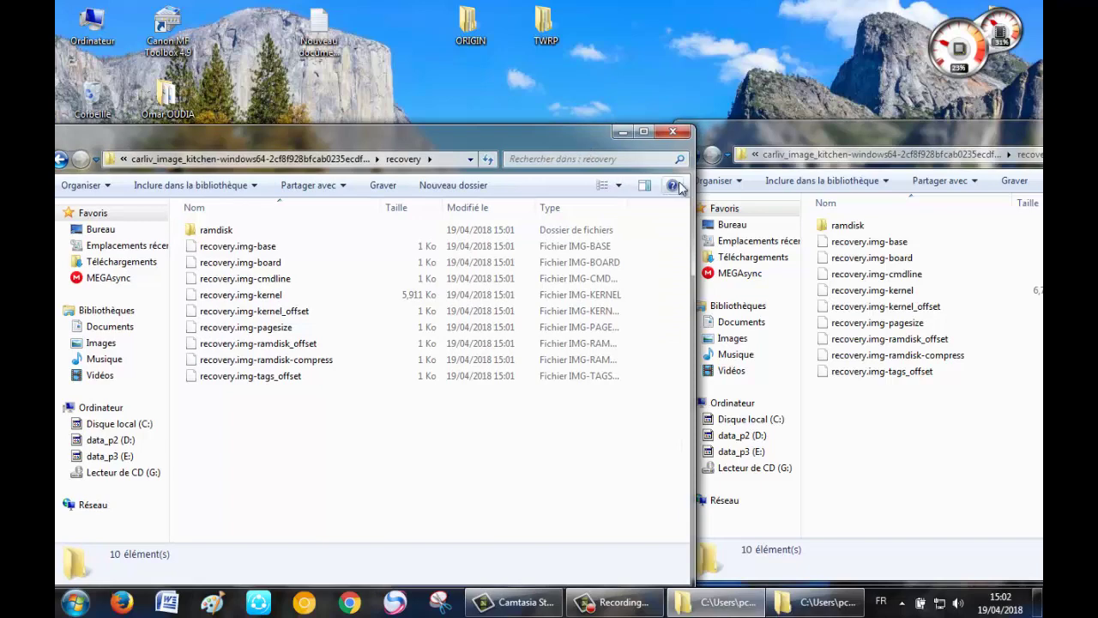
click(712, 180)
click(629, 159)
drag(695, 183, 583, 183)
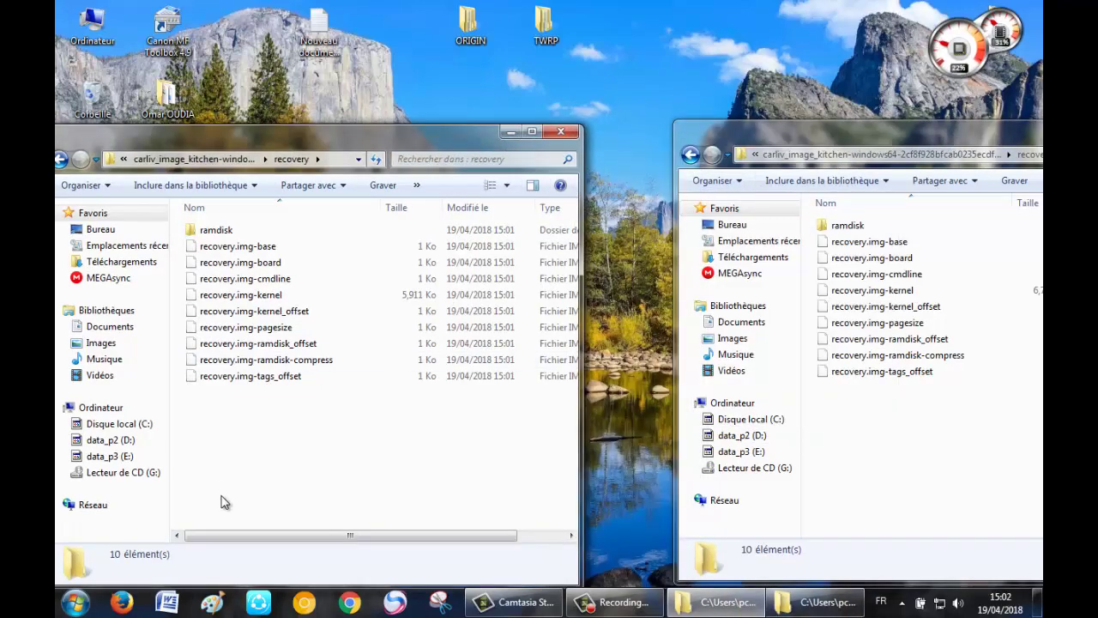
Move all nine recovery.img-* files from the ORIGIN recovery folder into the TWRP one, replacing every file of the same name.
drag(225, 463, 961, 477)
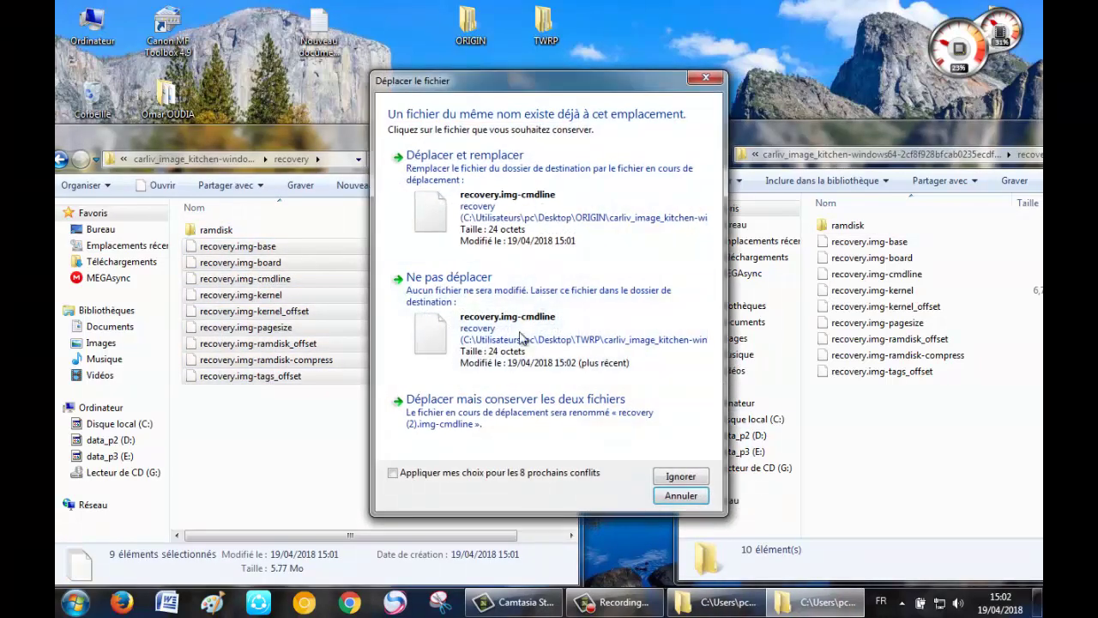
click(485, 477)
click(513, 223)
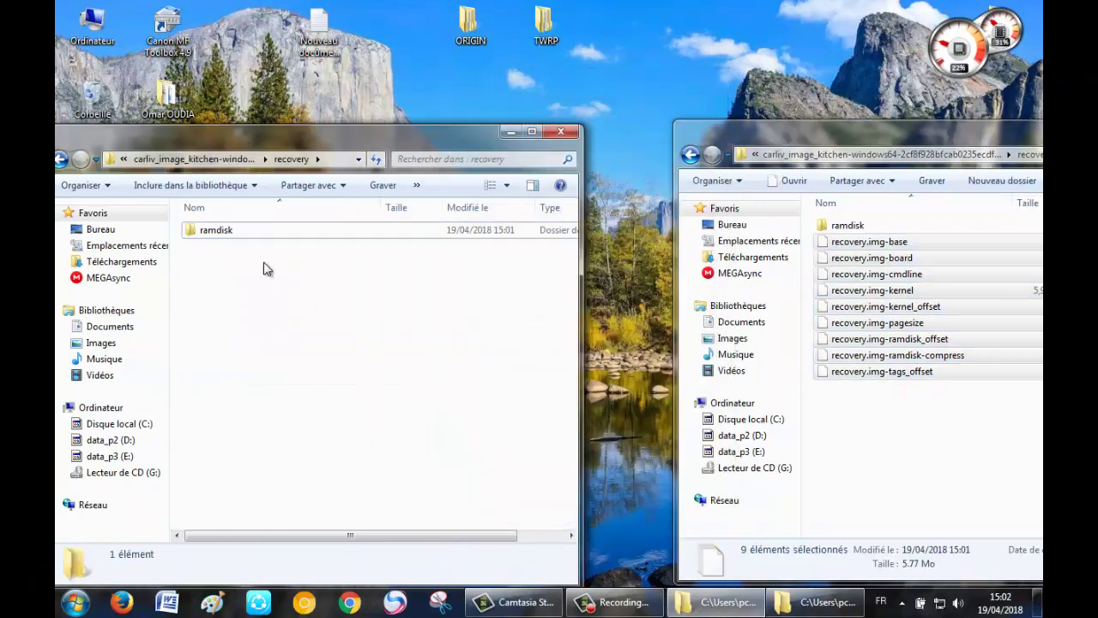
Open the ramdisk folder in both the ORIGIN and TWRP recovery folders.
double_click(231, 229)
double_click(847, 225)
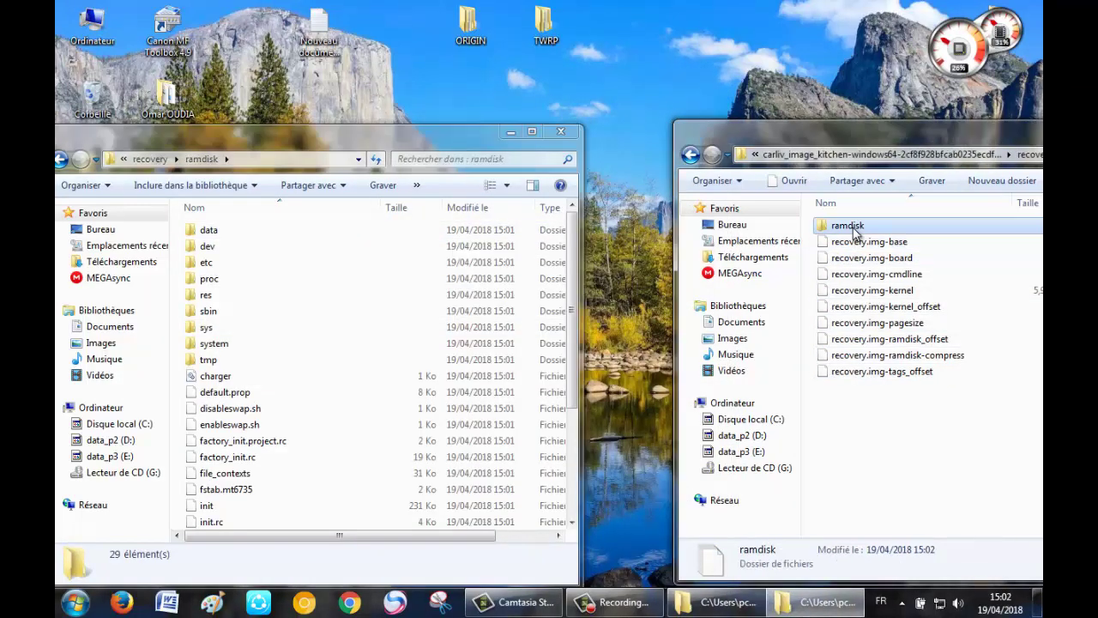
scroll(381, 434, down, 1)
click(420, 392)
scroll(421, 395, down, 3)
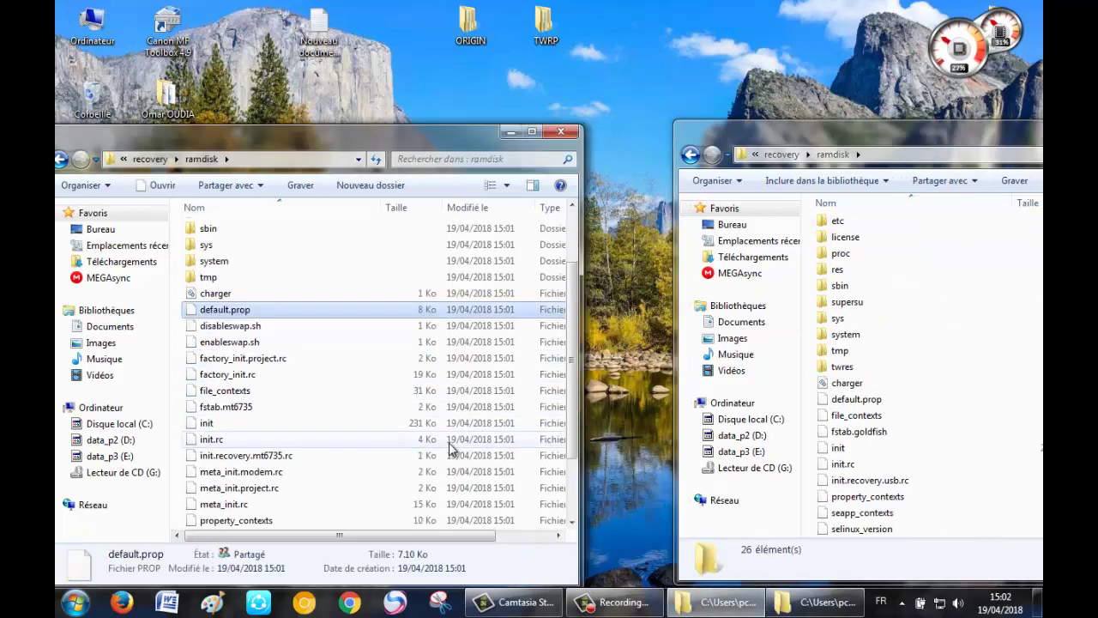
Copy init.rc, init.recovery.mt6735.rc, meta_init.modem.rc, meta_init.project.rc and meta_init.rc from the ORIGIN ramdisk folder.
click(228, 359)
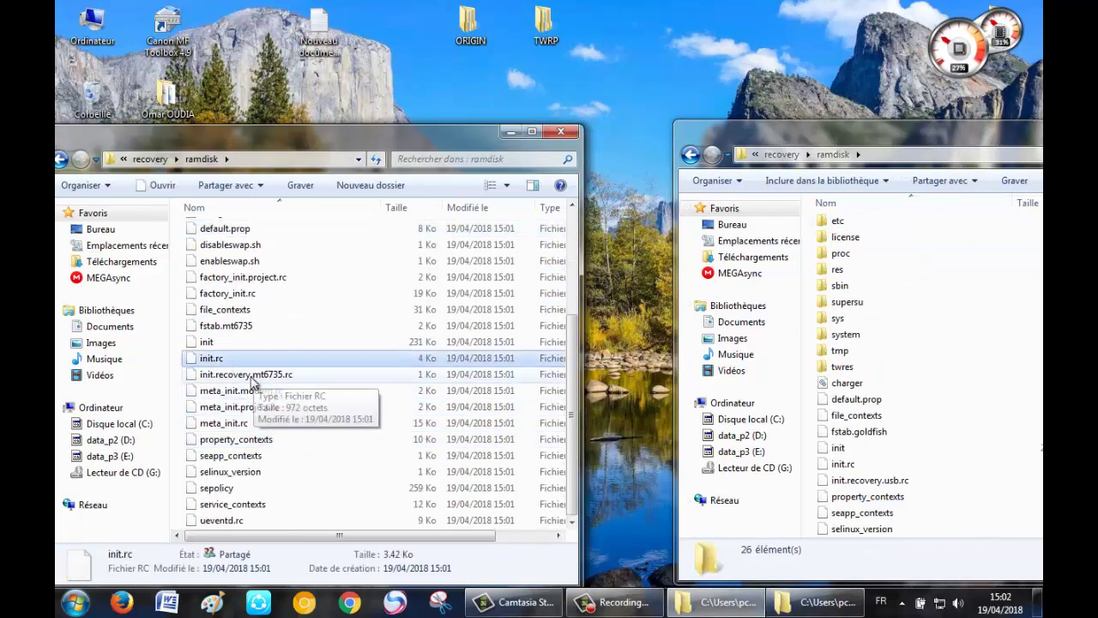
ctrl+click(249, 375)
ctrl+click(248, 390)
ctrl+click(243, 408)
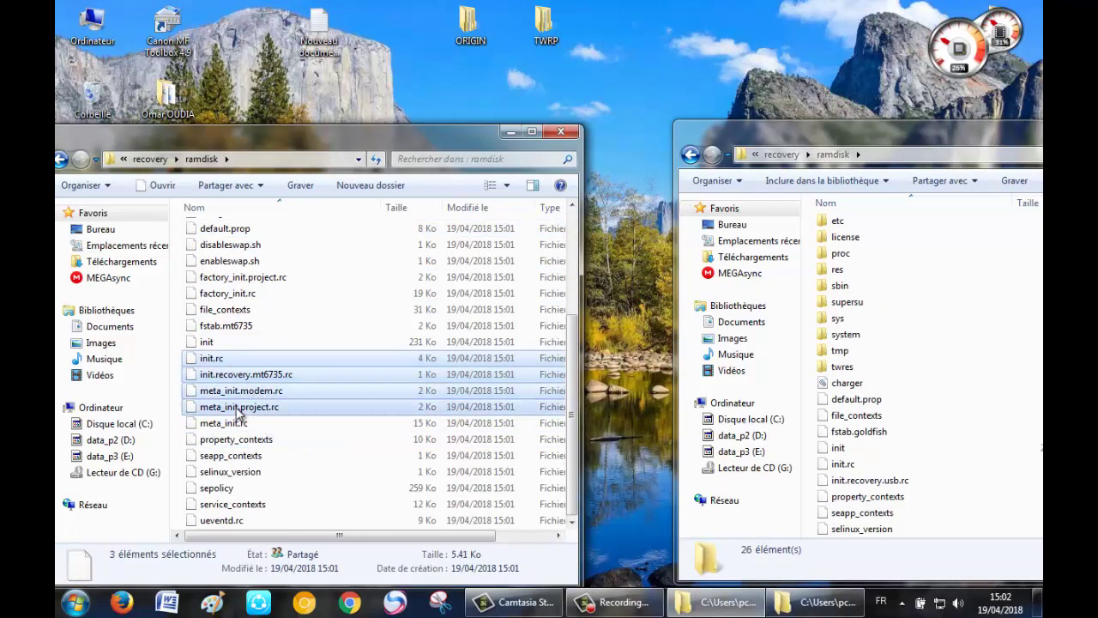
drag(213, 378, 262, 412)
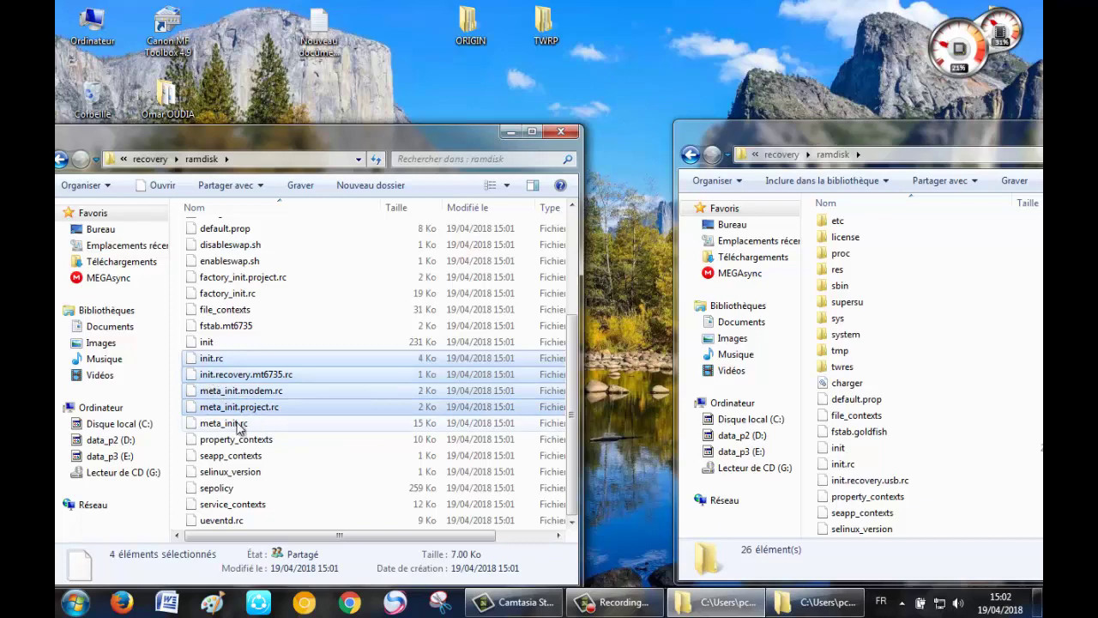
ctrl+click(232, 423)
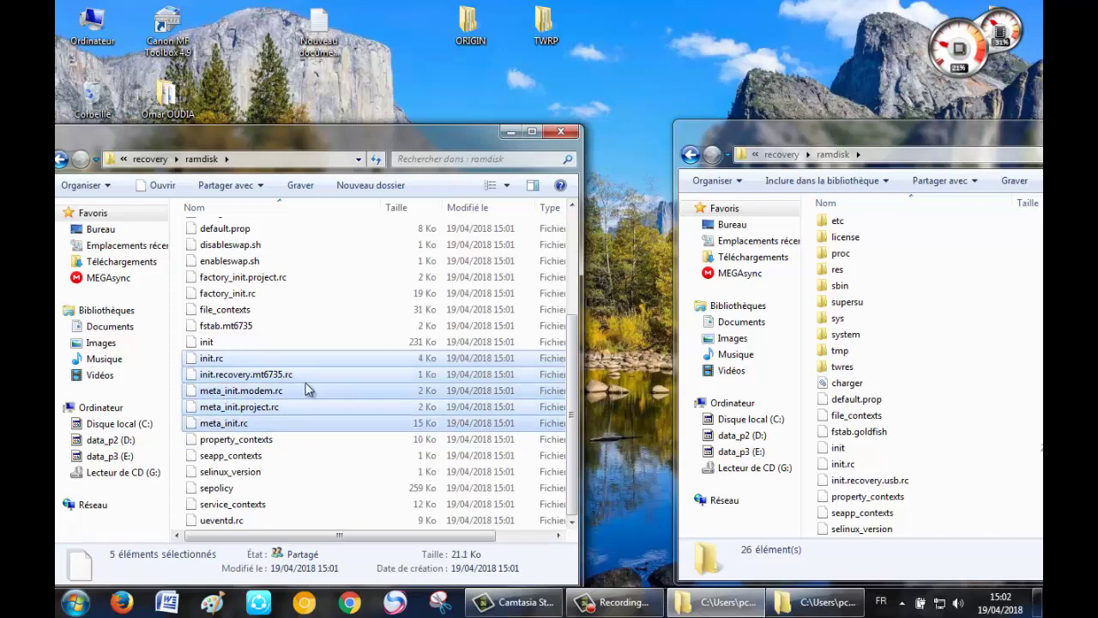
right_click(274, 376)
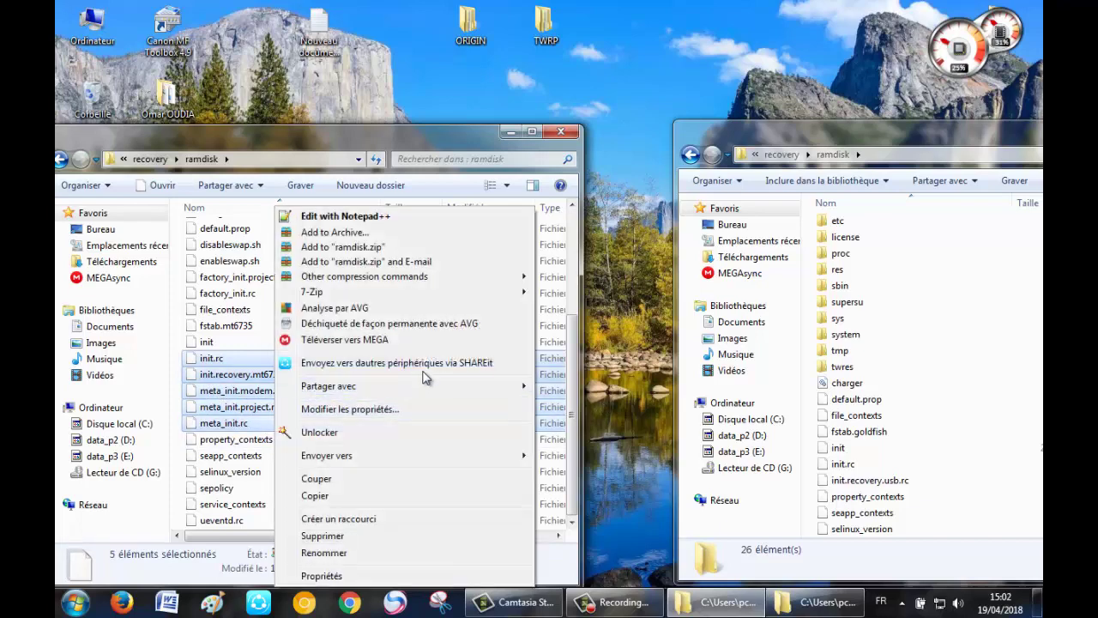
click(327, 483)
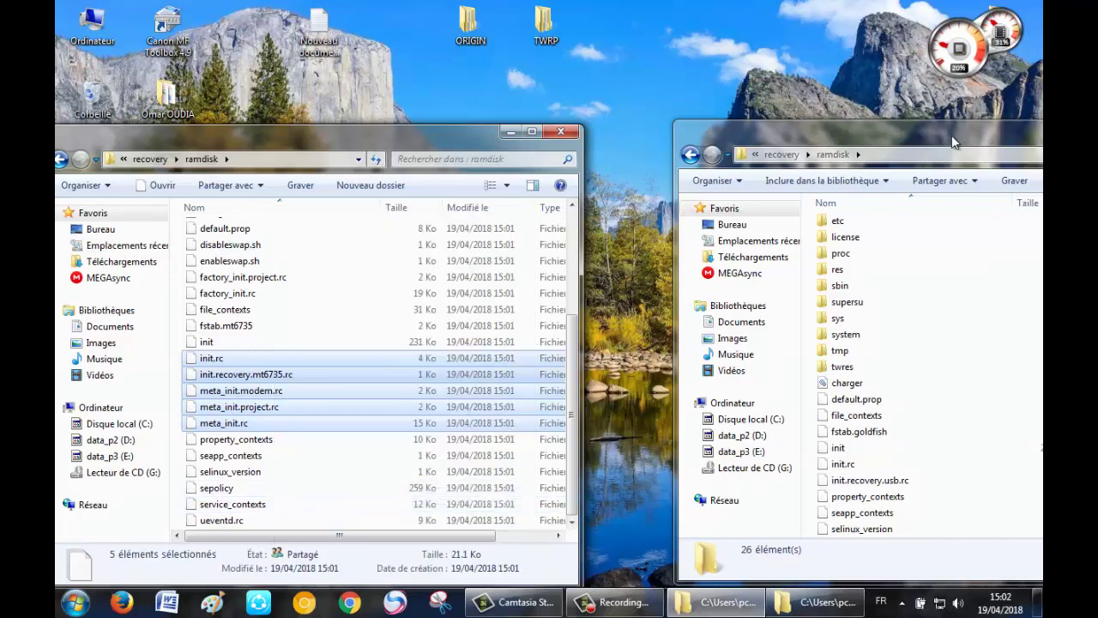
Maximize the TWRP ramdisk window and paste the copied .rc files there, overwriting the existing ones.
click(949, 140)
double_click(950, 139)
right_click(838, 275)
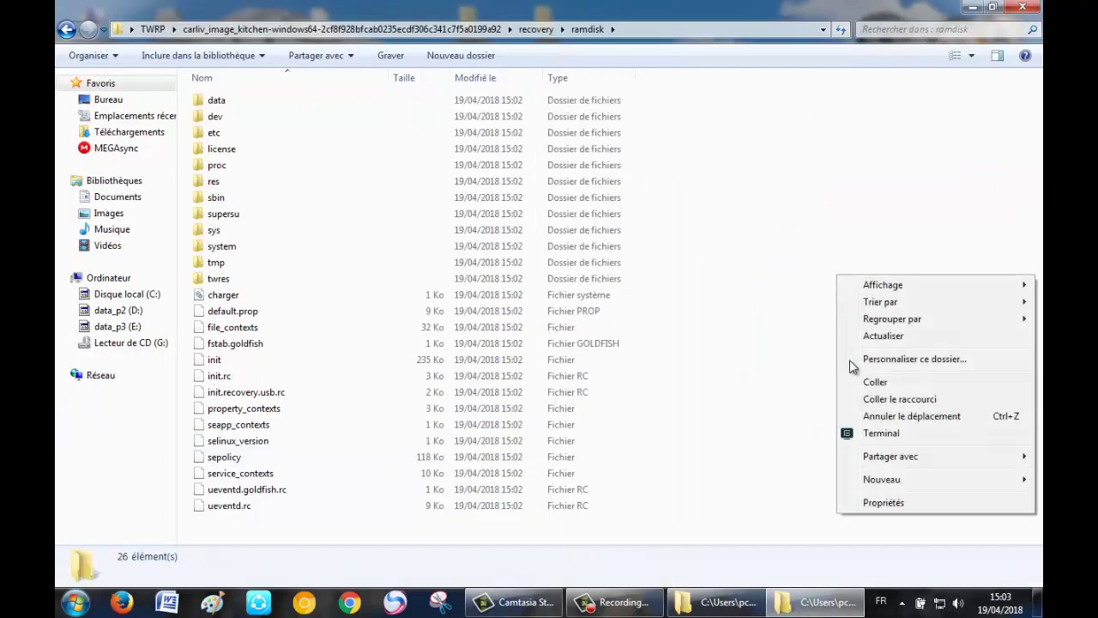
click(874, 380)
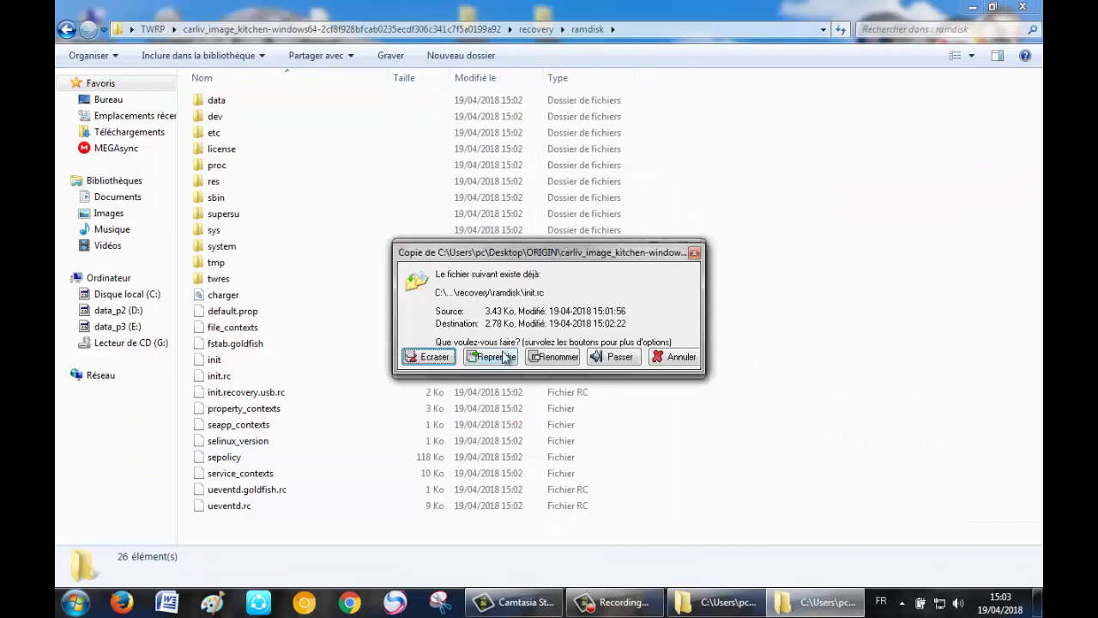
mouse_move(451, 357)
click(462, 392)
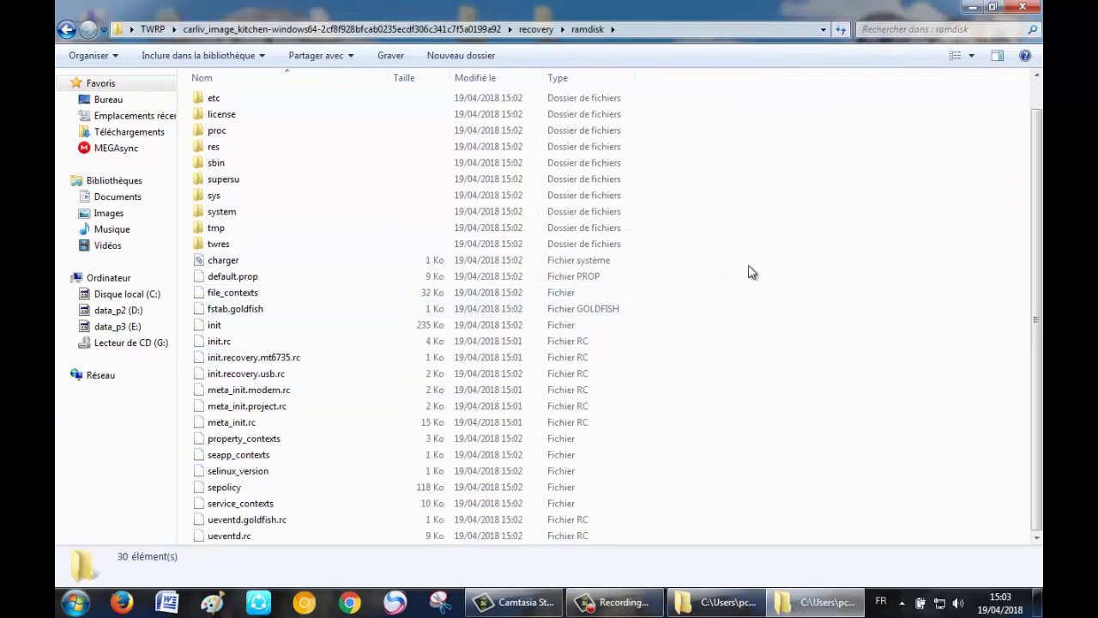
Place the two ramdisk windows side by side, open recovery.fstab from the TWRP etc folder in Notepad++, and close the LICENSE file.
drag(643, 15, 919, 148)
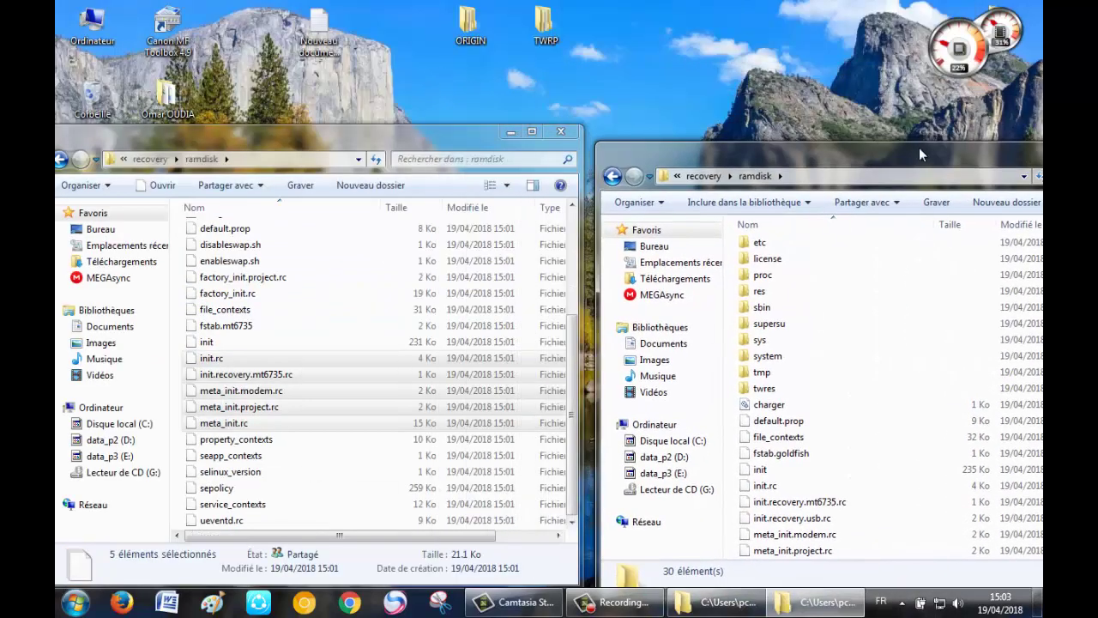
drag(400, 130, 393, 126)
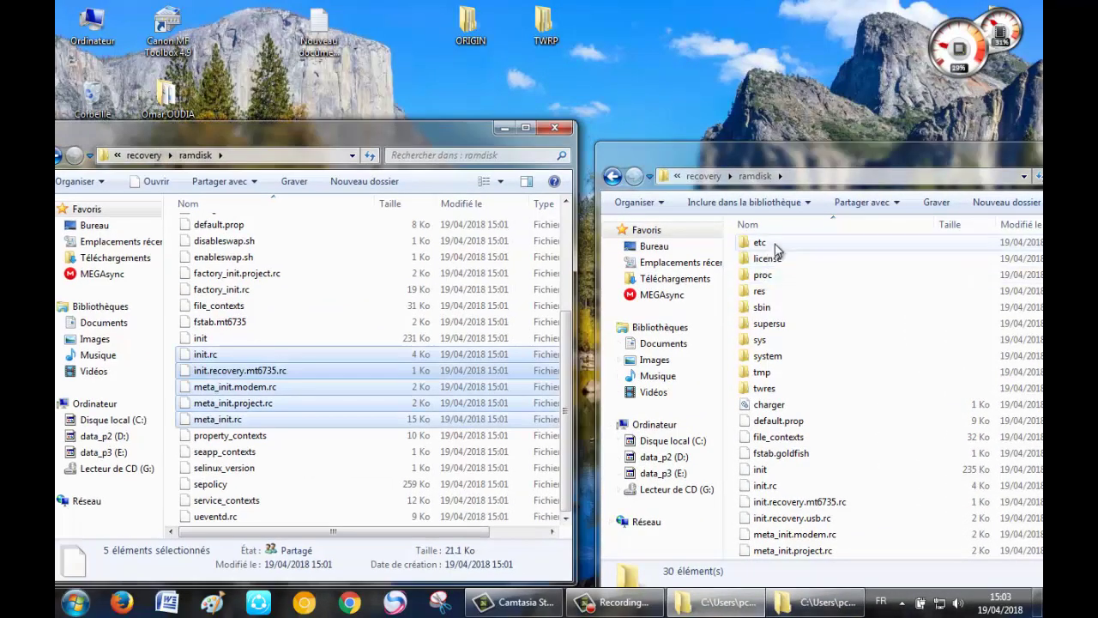
double_click(760, 243)
click(788, 261)
right_click(789, 262)
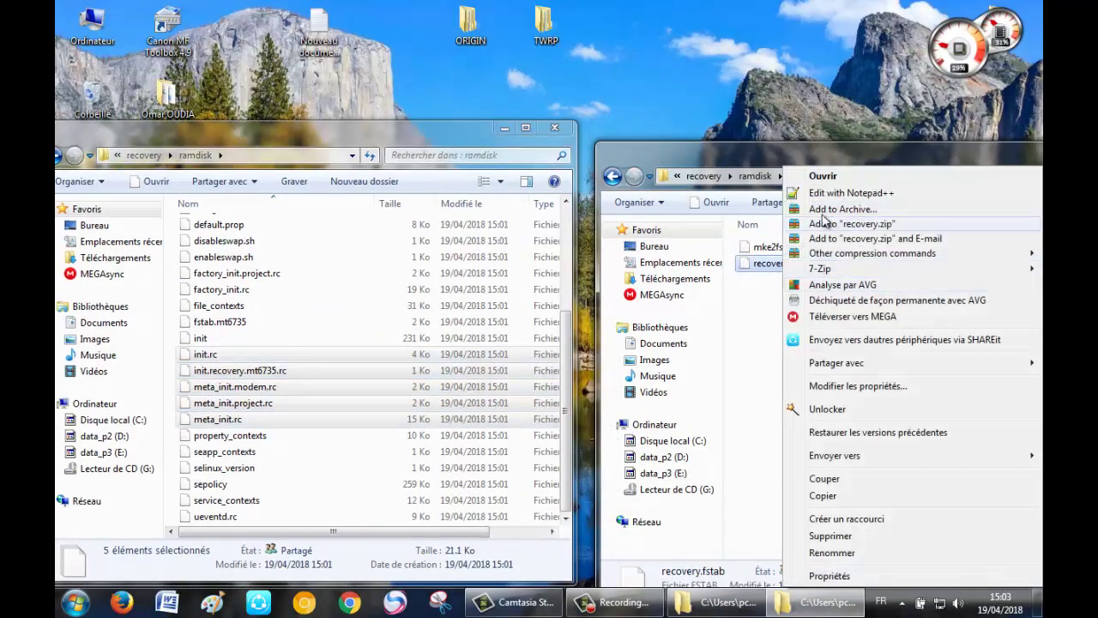
click(828, 194)
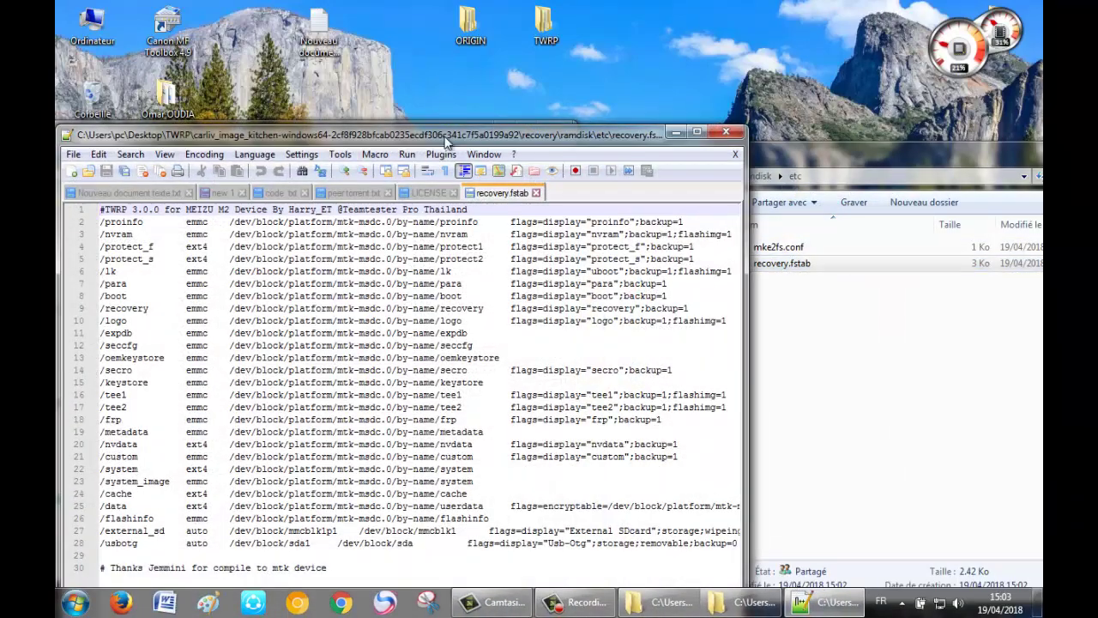
drag(486, 132, 940, 180)
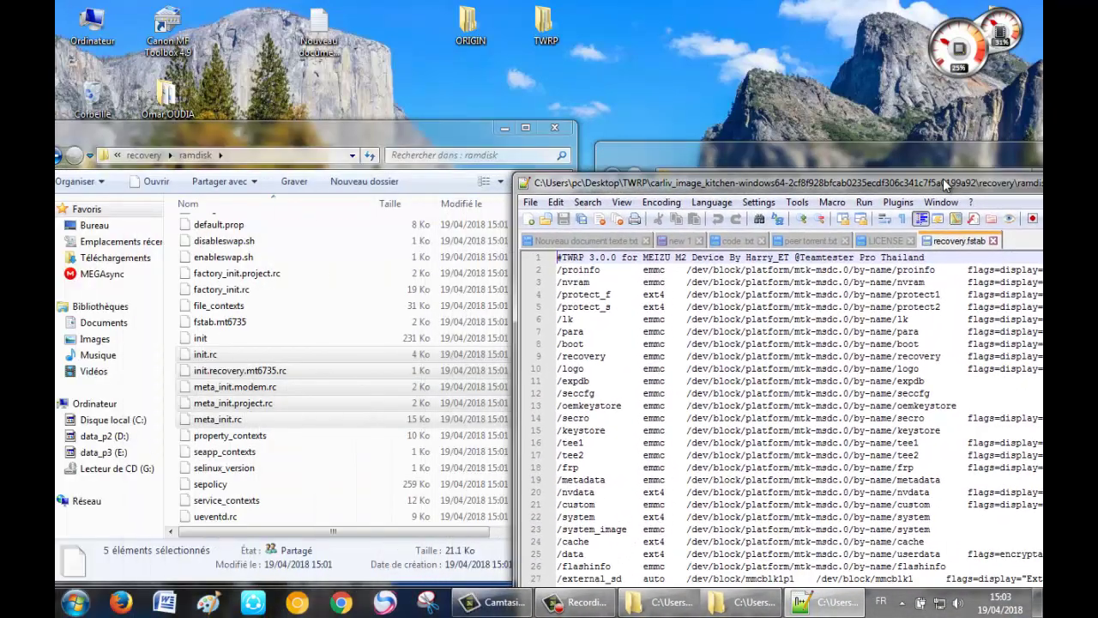
click(906, 243)
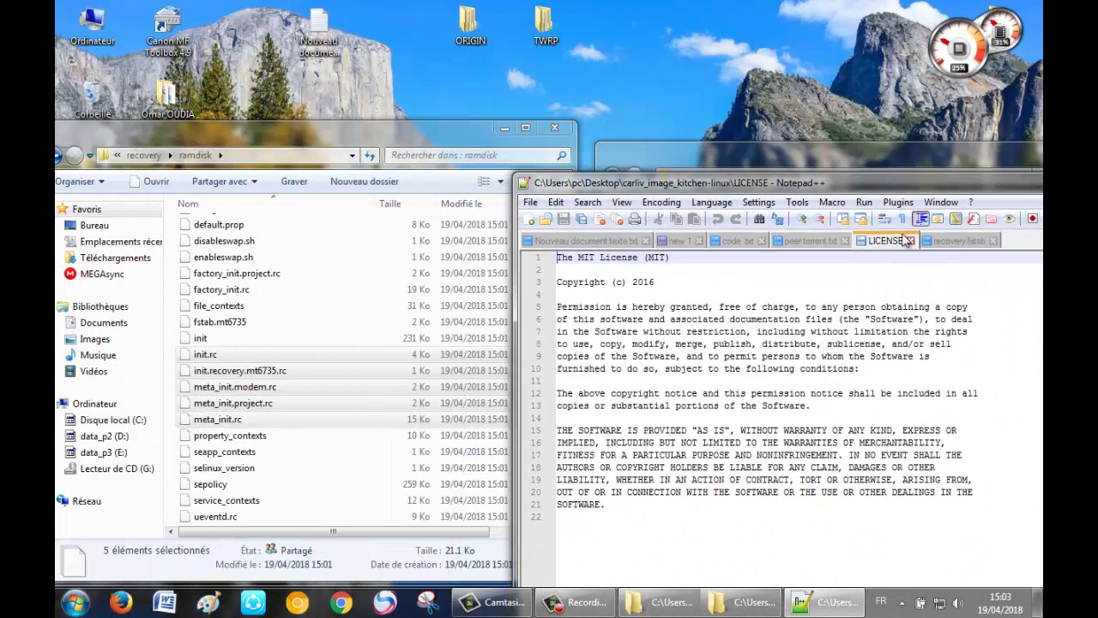
click(911, 241)
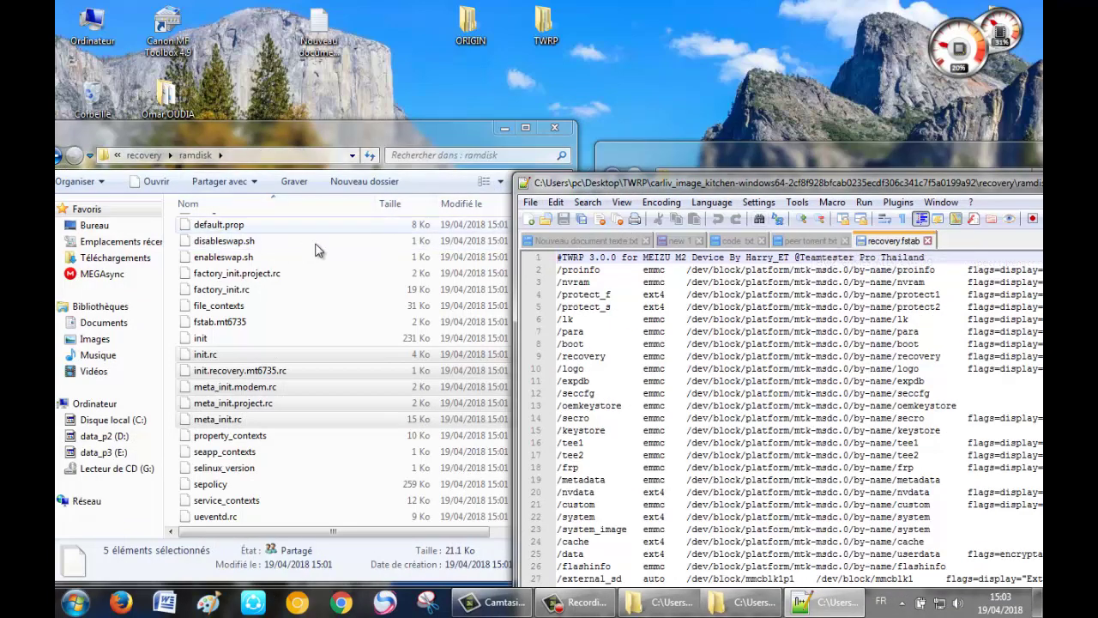
Open recovery.fstab from the ORIGIN ramdisk's etc folder in Notepad++ and maximize the editor.
click(263, 267)
scroll(264, 267, up, 3)
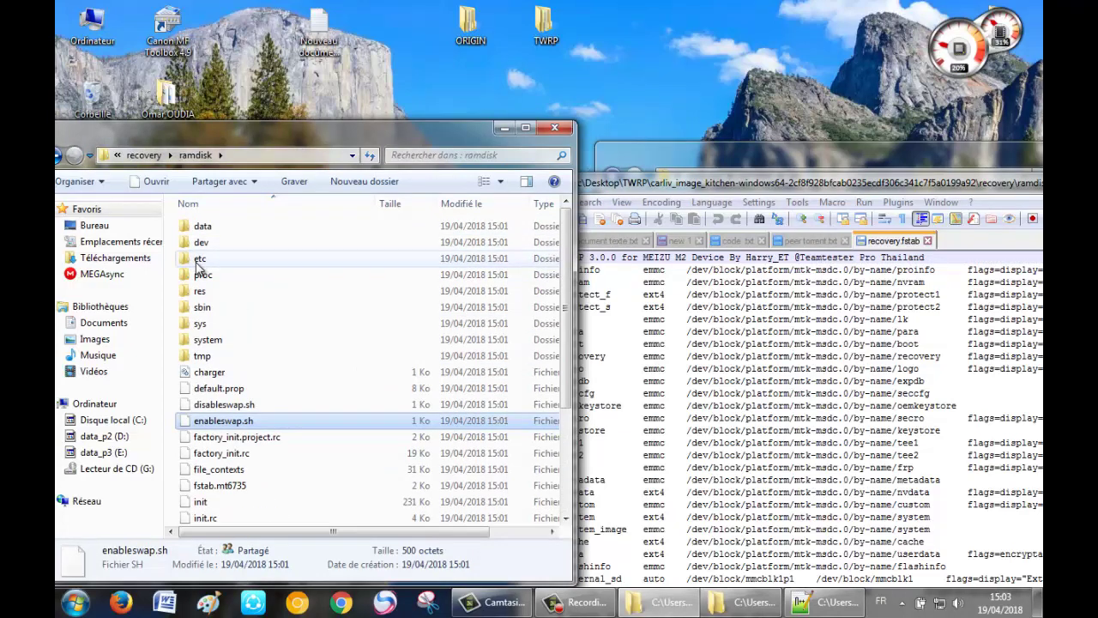
double_click(197, 266)
right_click(221, 227)
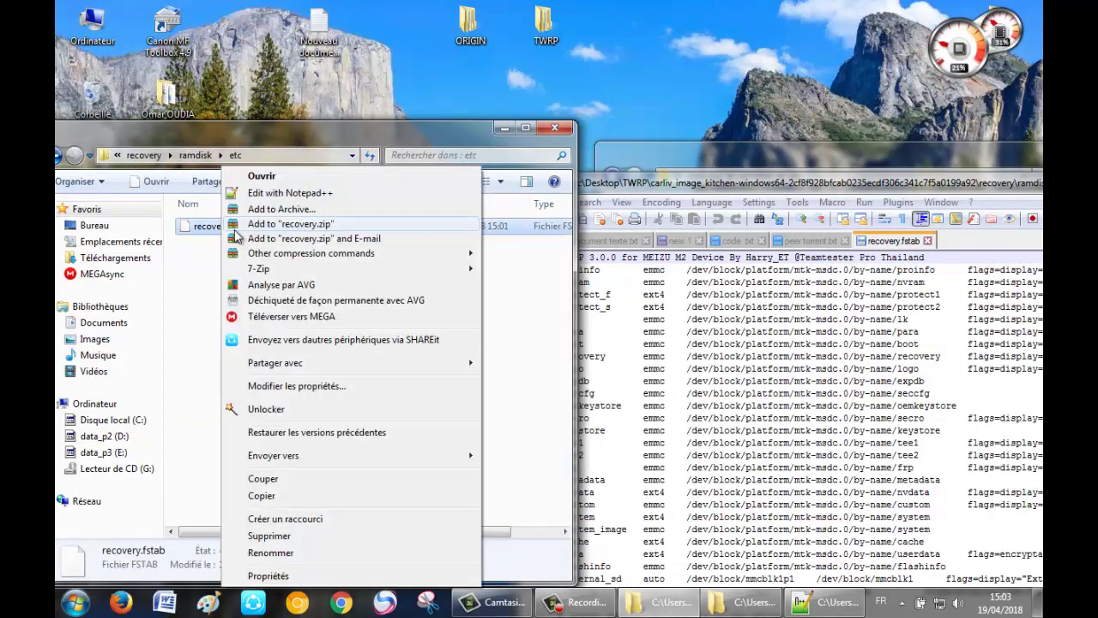
click(278, 193)
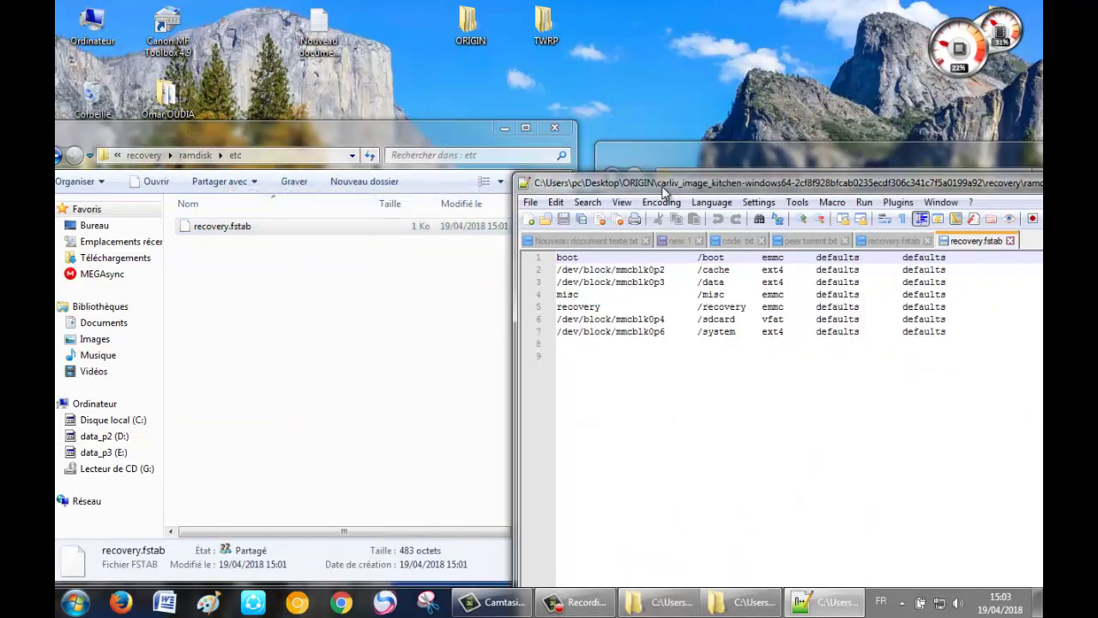
double_click(663, 190)
click(287, 201)
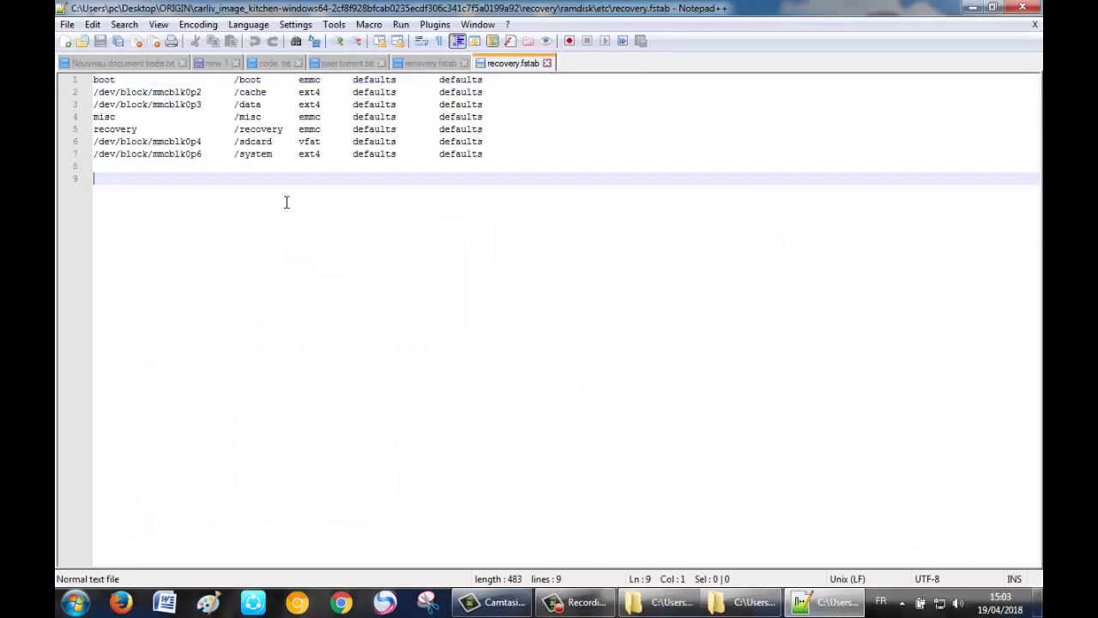
Replace the /boot device path in the TWRP recovery.fstab with boot, as in the ORIGIN file.
click(178, 84)
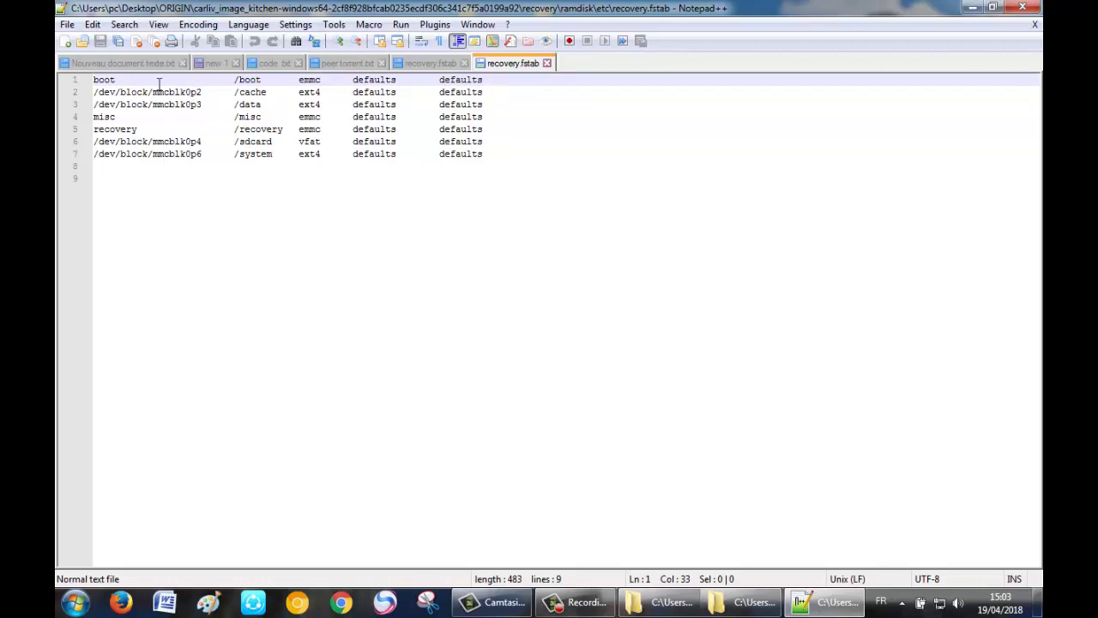
drag(121, 81, 93, 80)
click(111, 80)
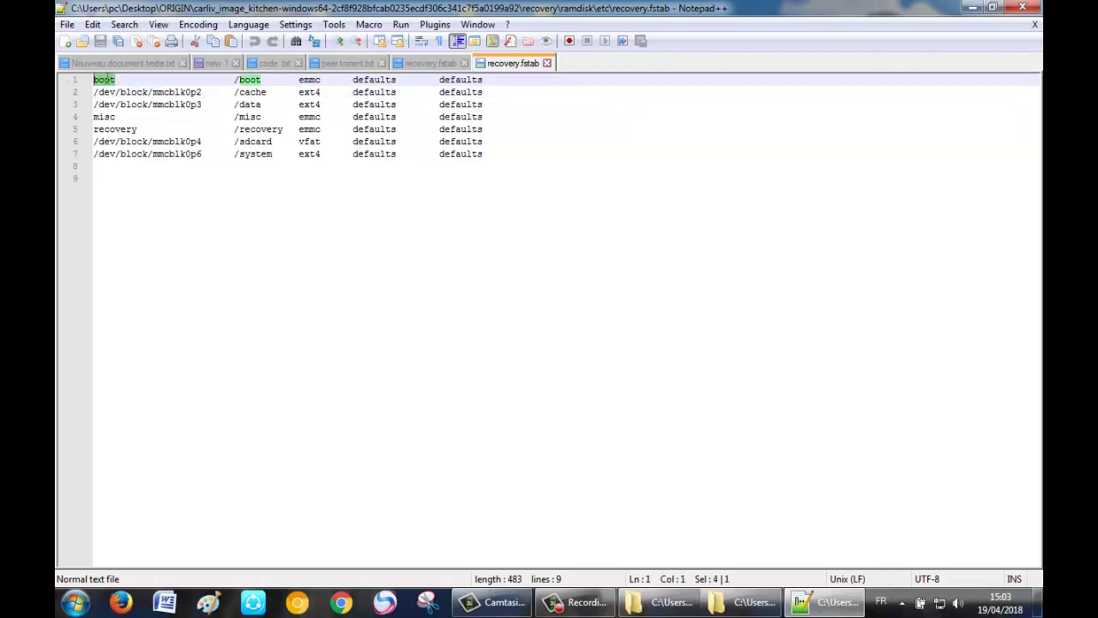
click(421, 63)
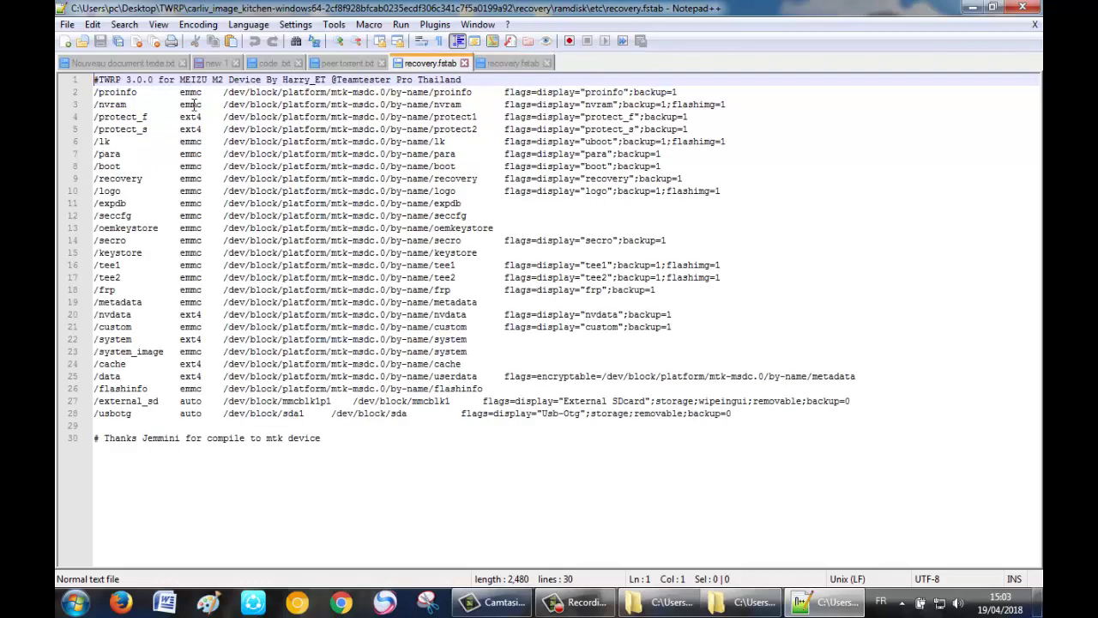
click(122, 167)
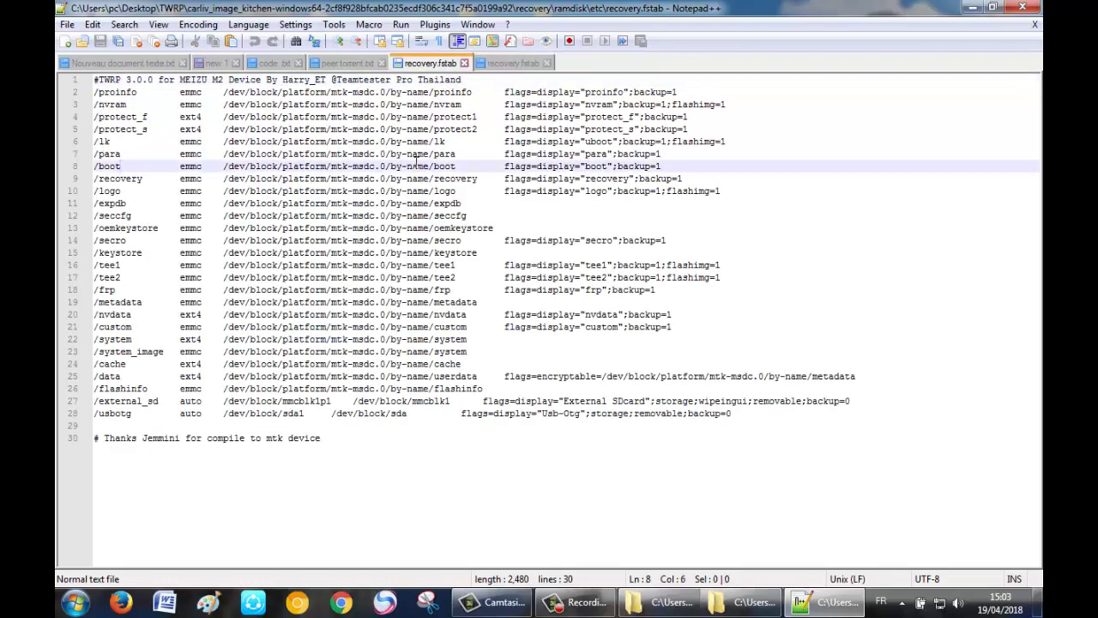
drag(456, 166, 225, 166)
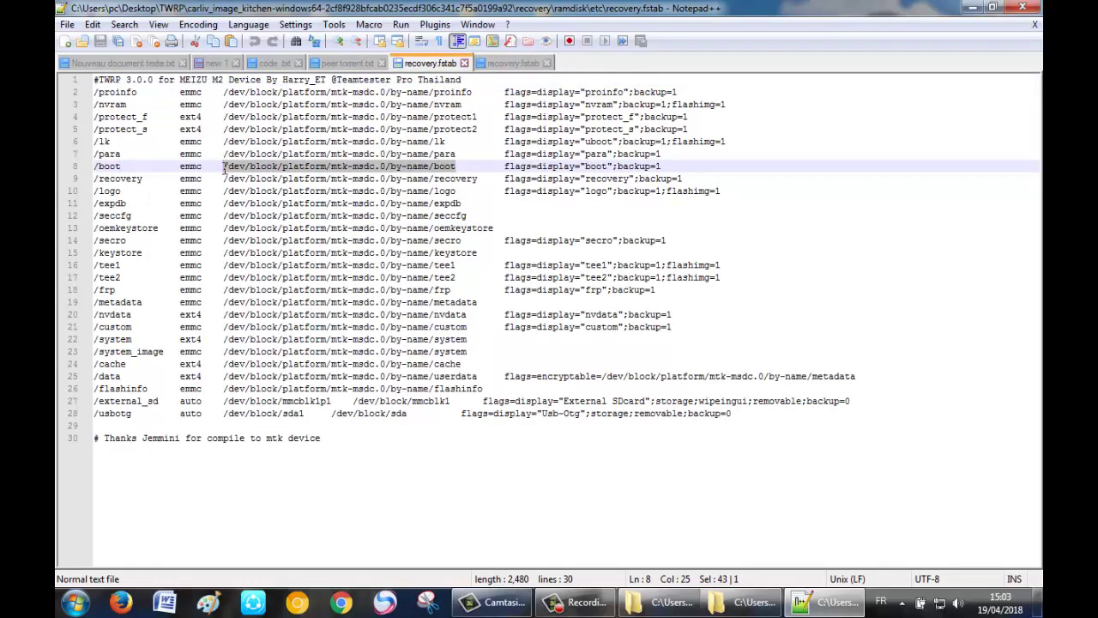
text(boot)
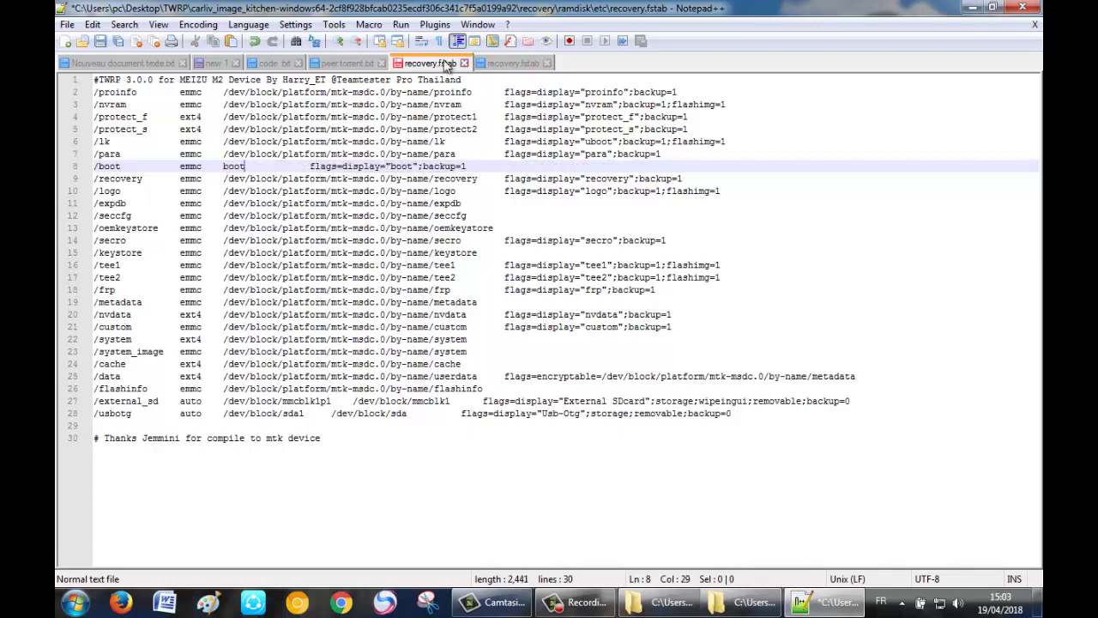
Copy /dev/block/mmcblk0p2 from the ORIGIN recovery.fstab over the /cache device path in the TWRP file.
click(506, 64)
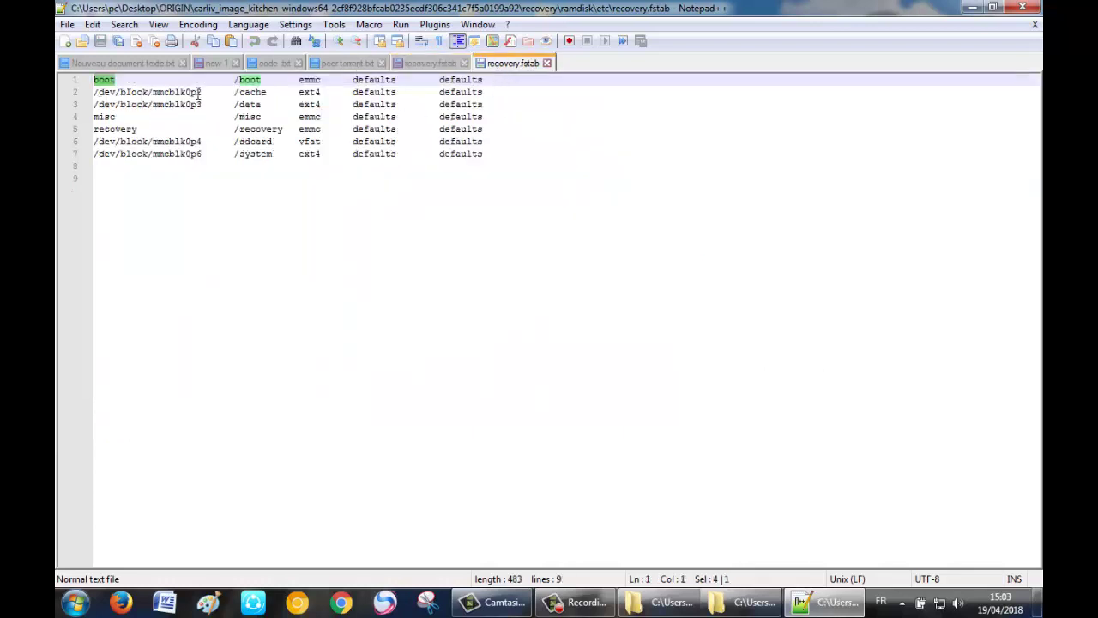
drag(202, 92, 63, 92)
key(ctrl+c)
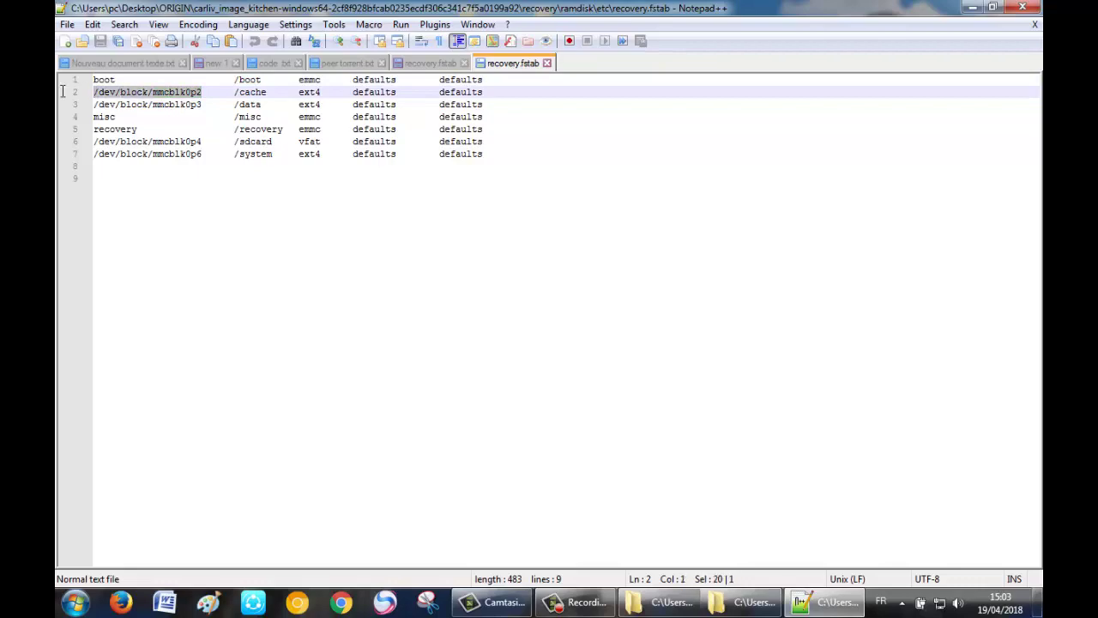
click(418, 65)
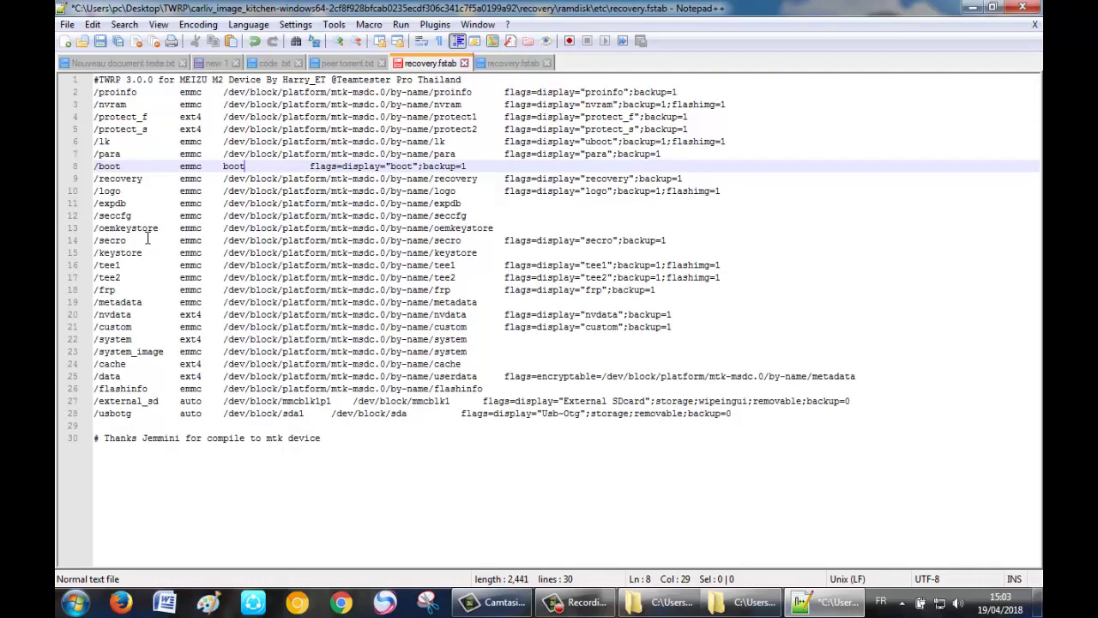
click(172, 366)
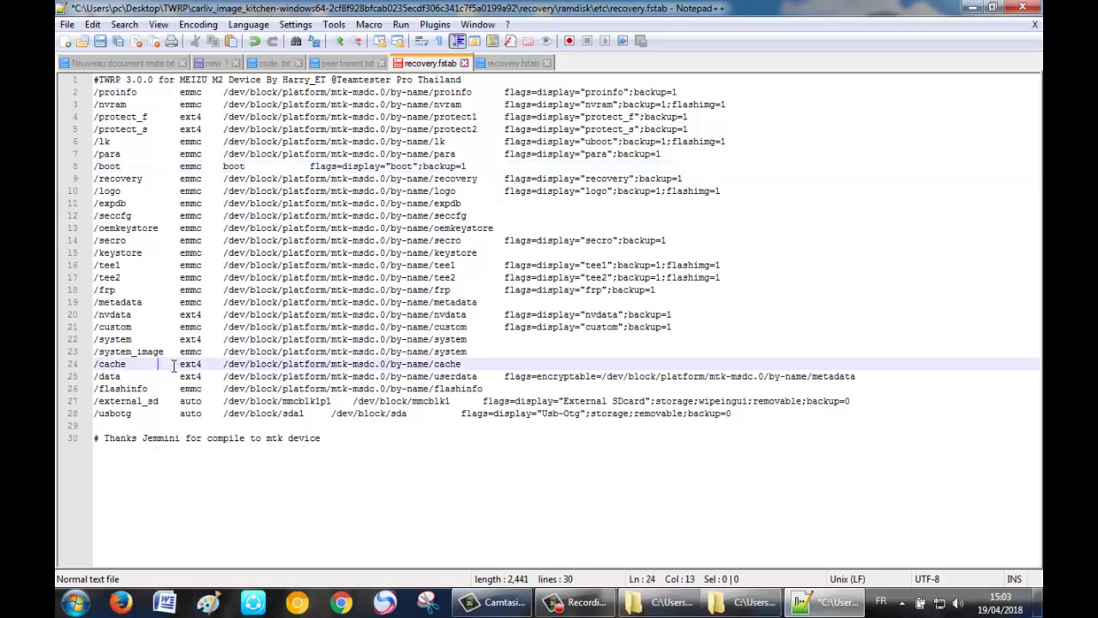
drag(463, 363, 220, 365)
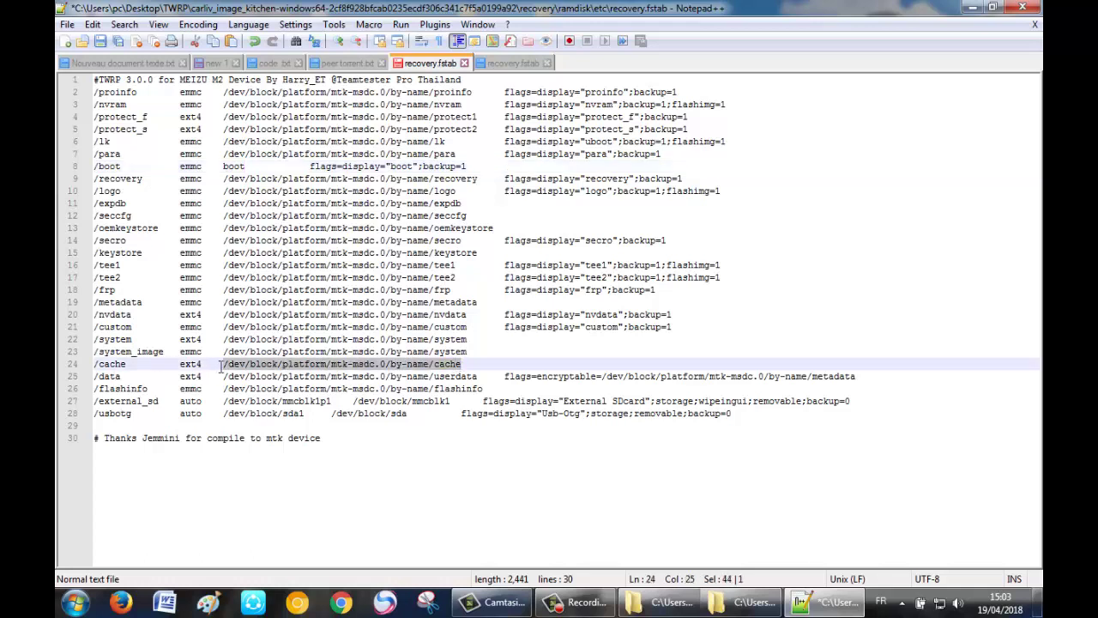
key(ctrl+v)
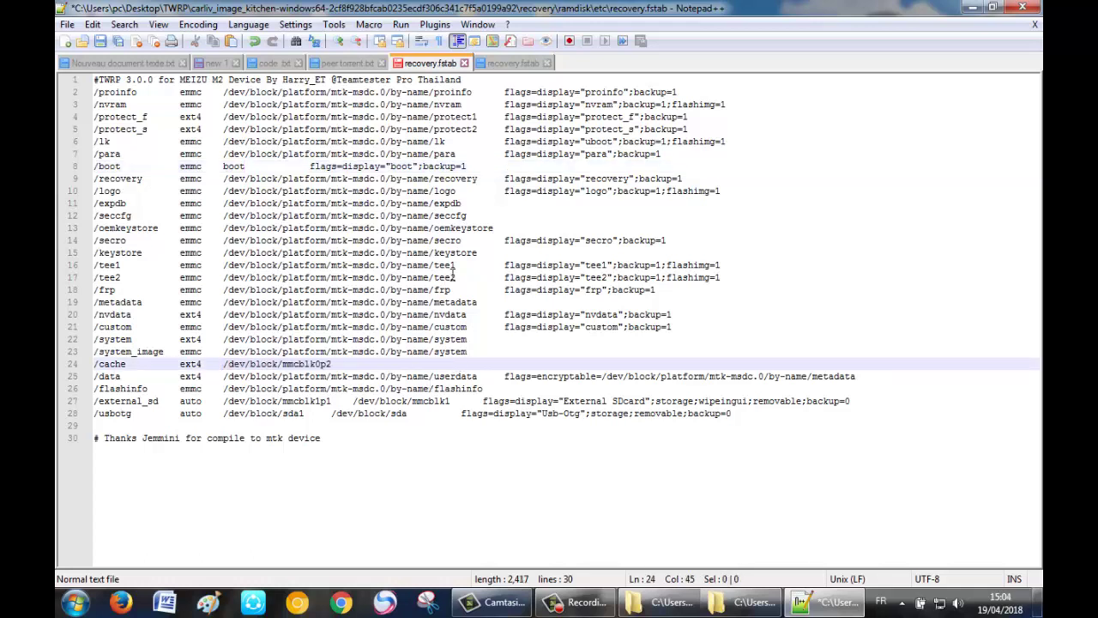
Copy /dev/block/mmcblk0p3 from the ORIGIN recovery.fstab over the /data device path in the TWRP file.
click(505, 64)
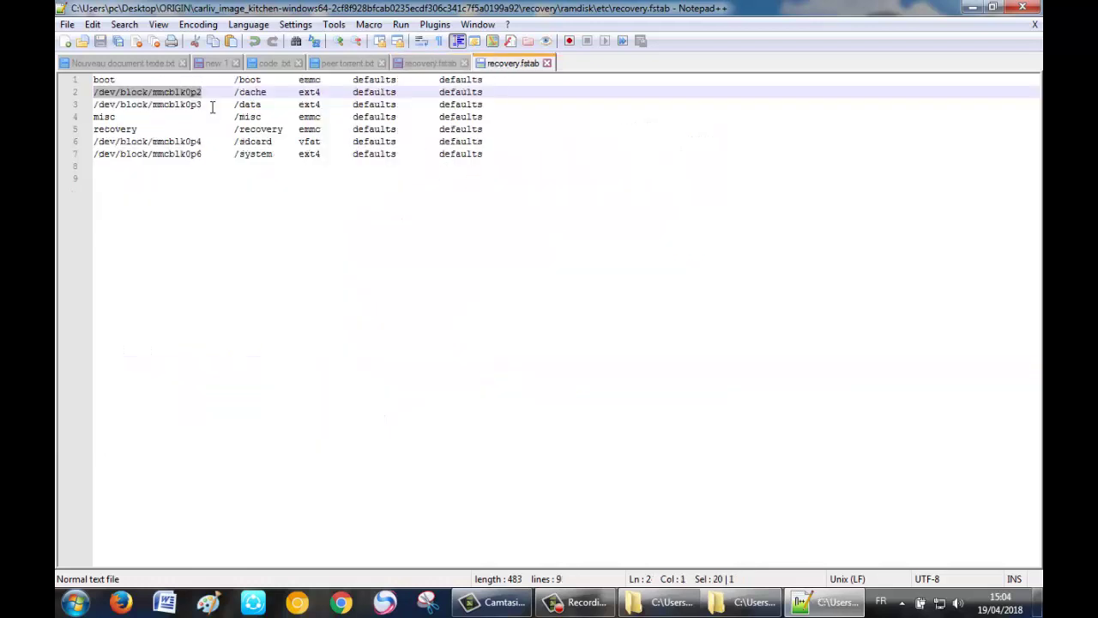
drag(203, 104, 82, 112)
key(ctrl+c)
click(409, 58)
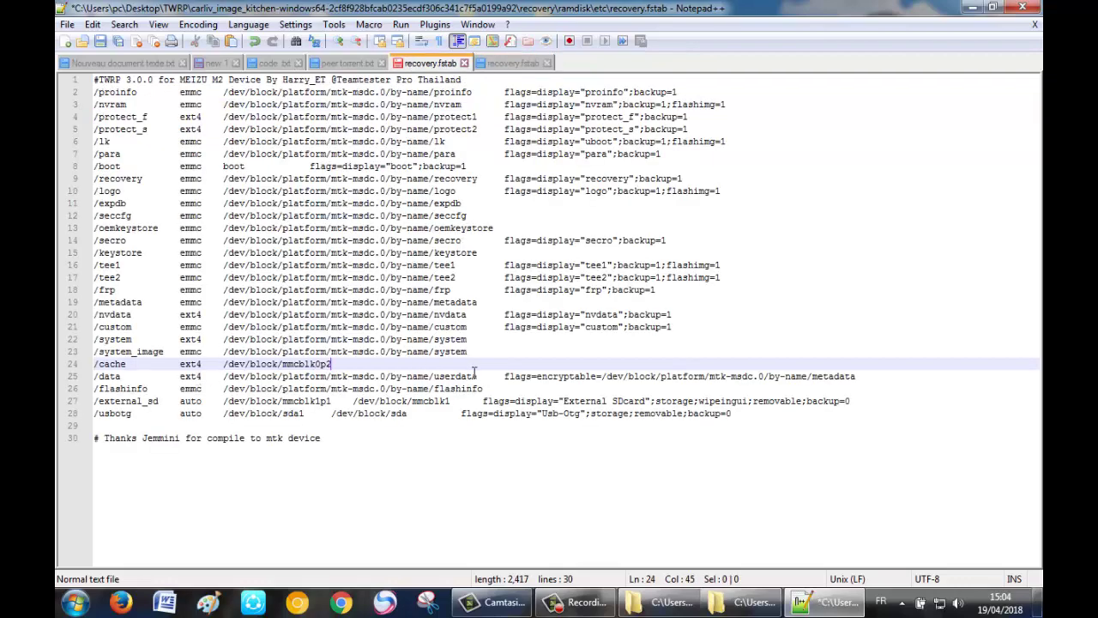
drag(477, 378, 221, 371)
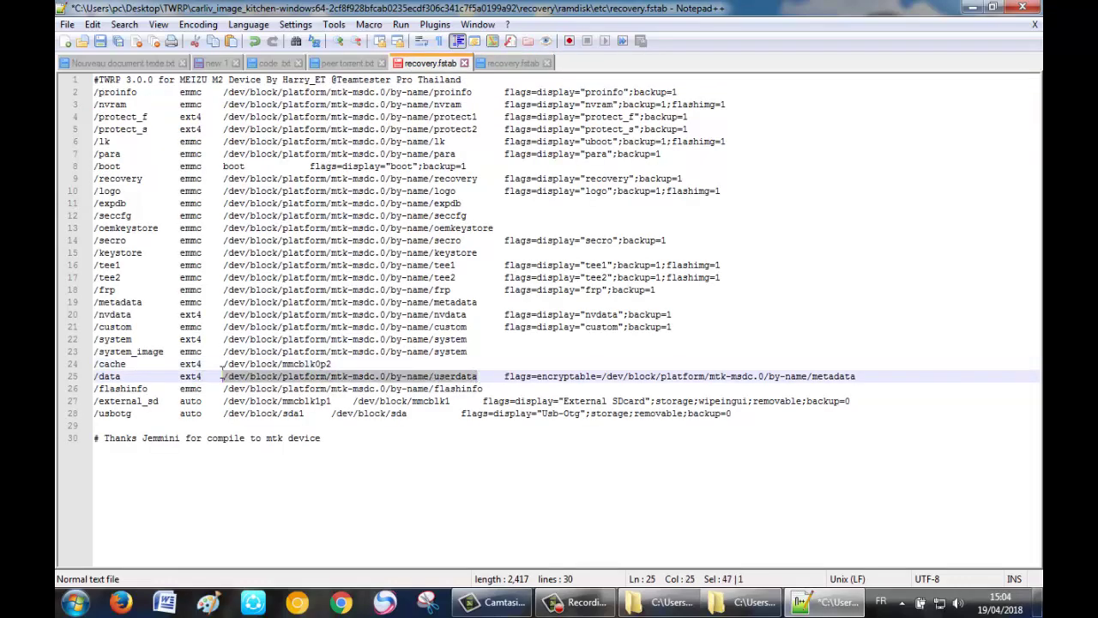
key(ctrl+v)
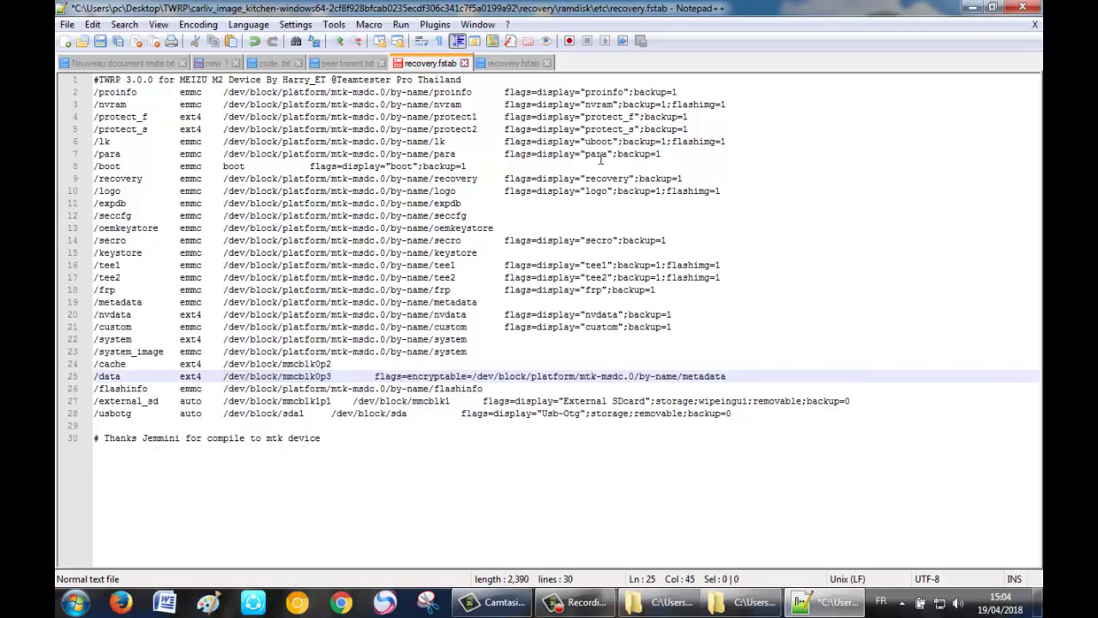
Check the TWRP recovery.fstab for a mount point matching the ORIGIN file's misc entry.
click(515, 63)
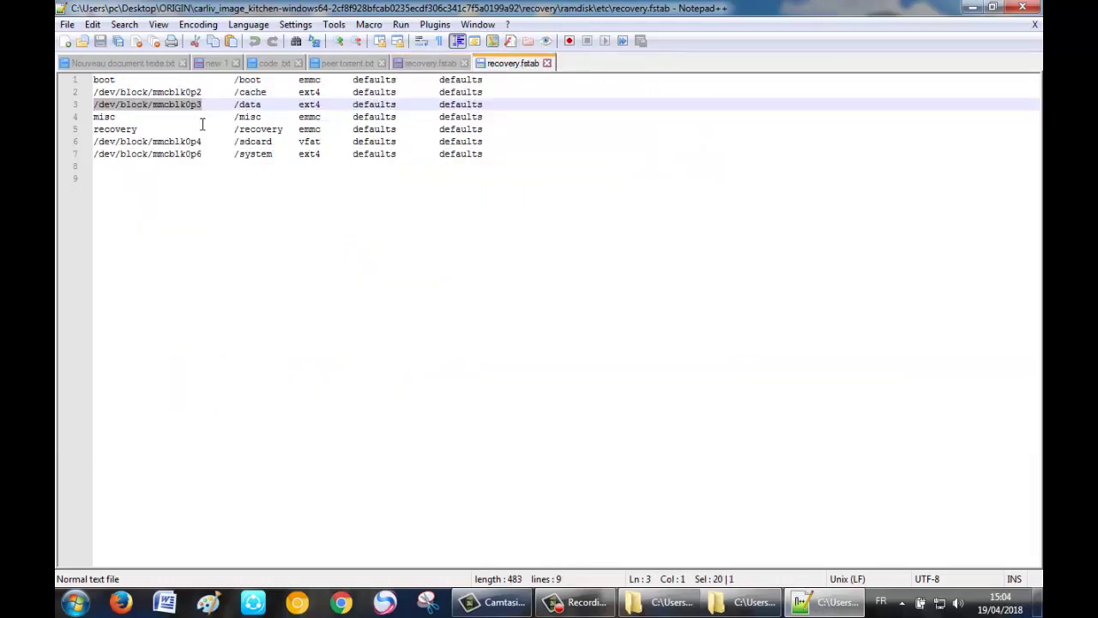
drag(119, 116, 88, 120)
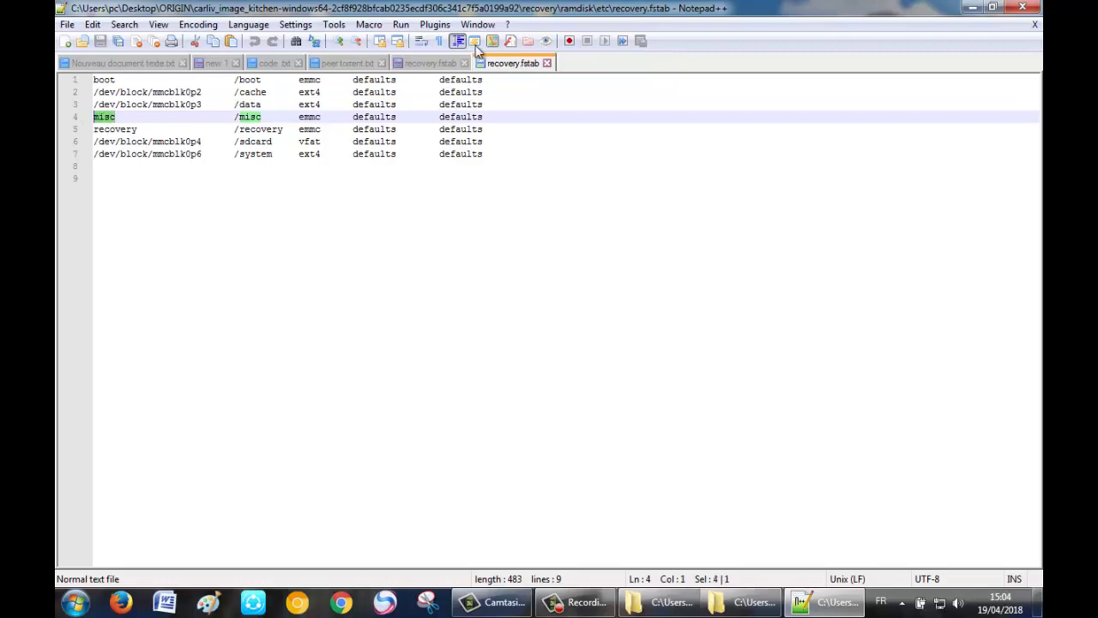
click(423, 65)
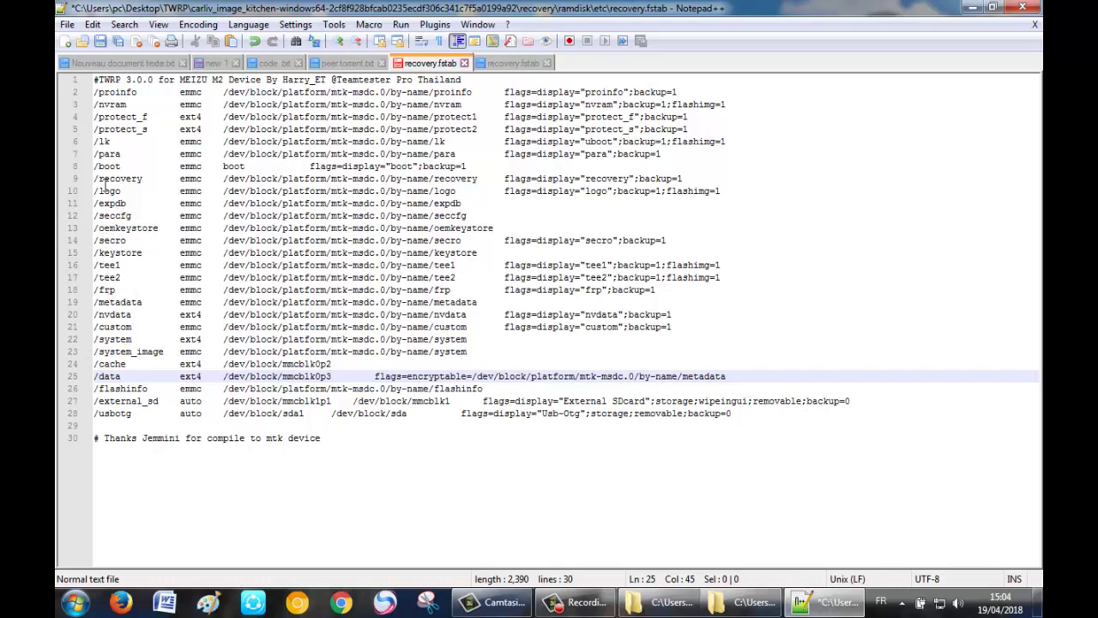
click(113, 94)
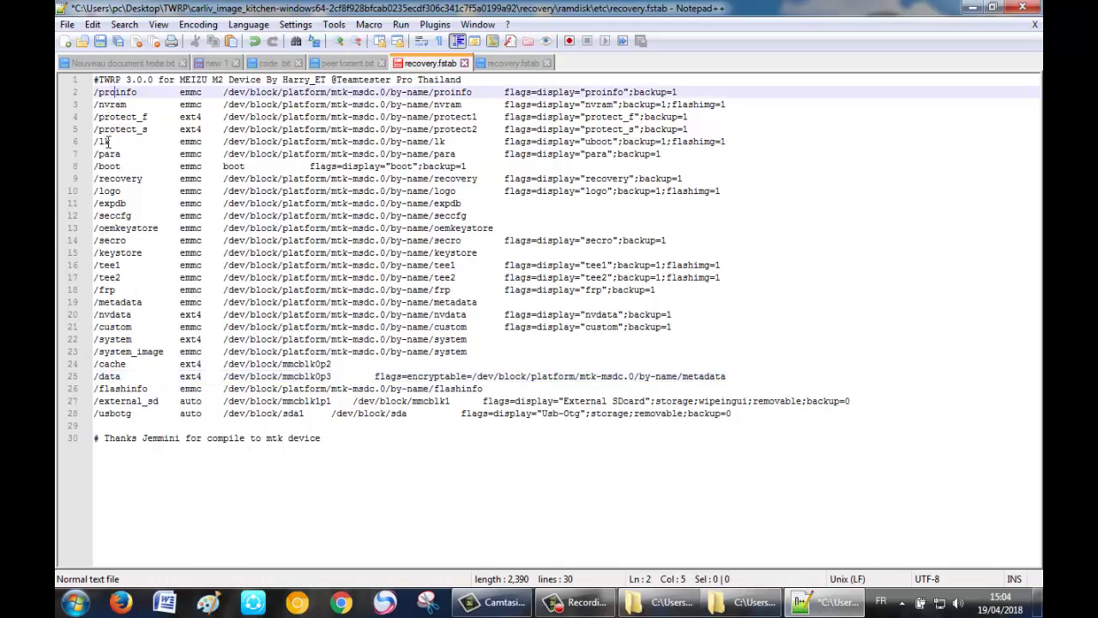
click(116, 302)
click(117, 339)
click(115, 352)
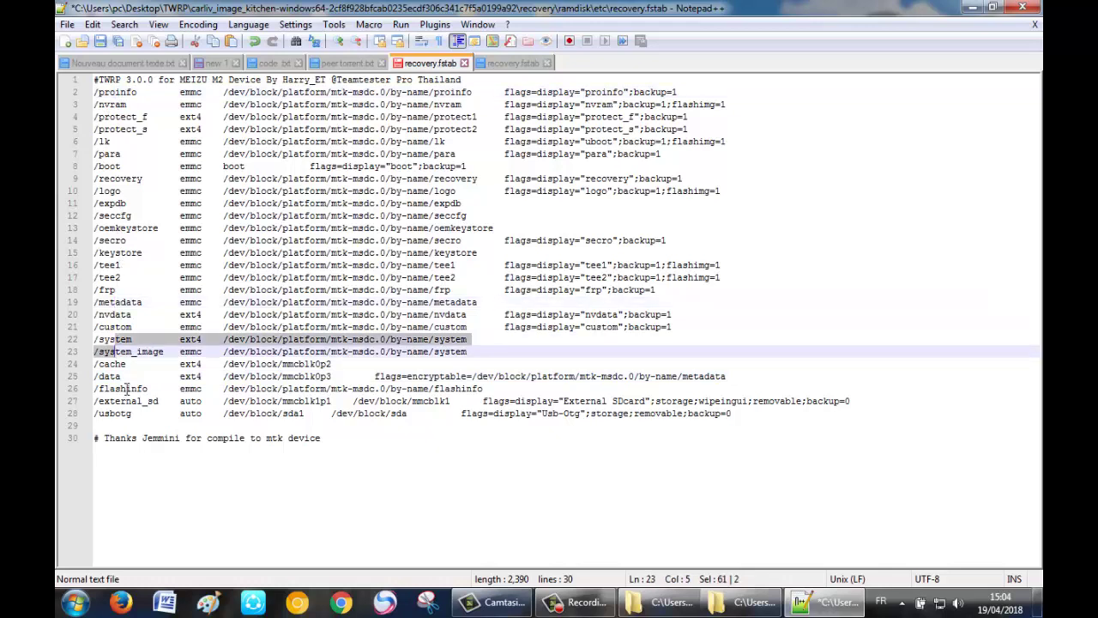
click(127, 389)
click(132, 414)
Replace the /recovery device path in the TWRP recovery.fstab with recovery, as in the ORIGIN file.
click(506, 63)
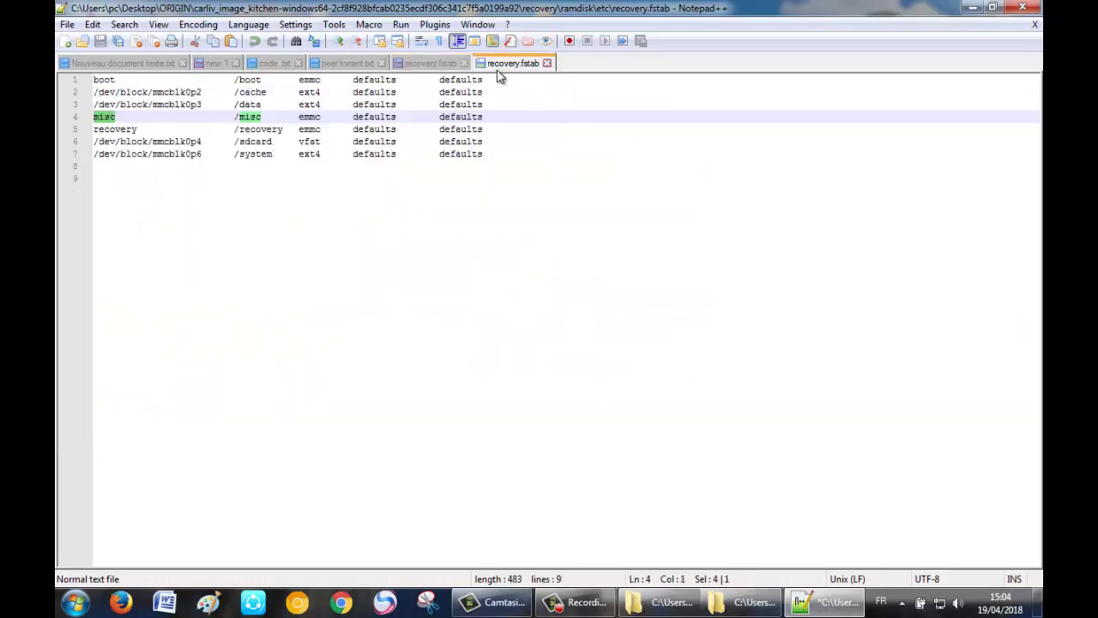
double_click(139, 129)
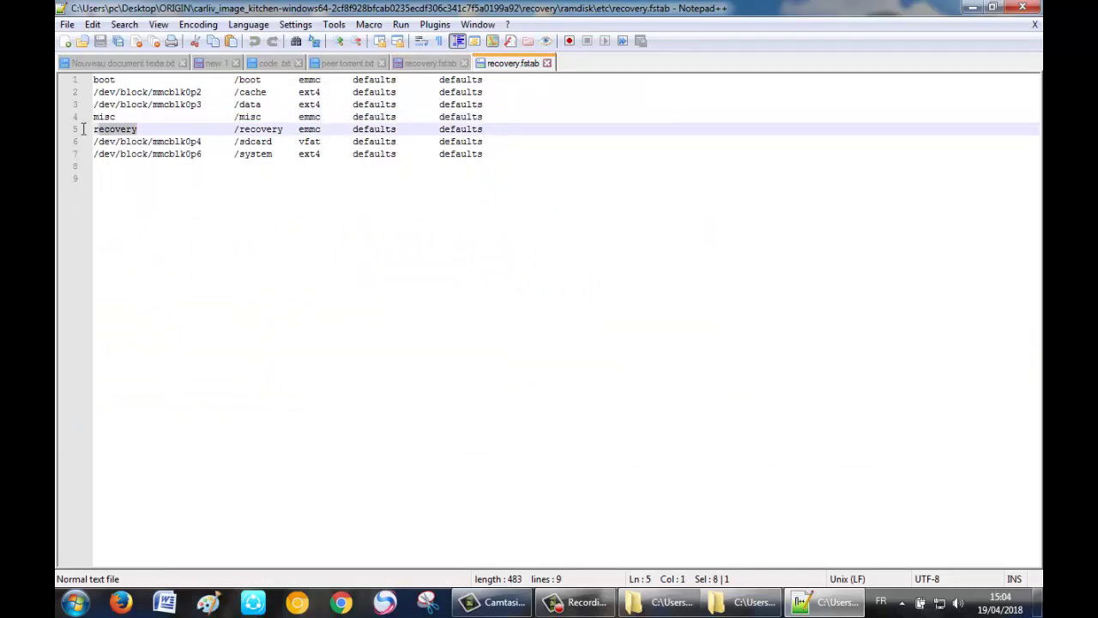
click(403, 64)
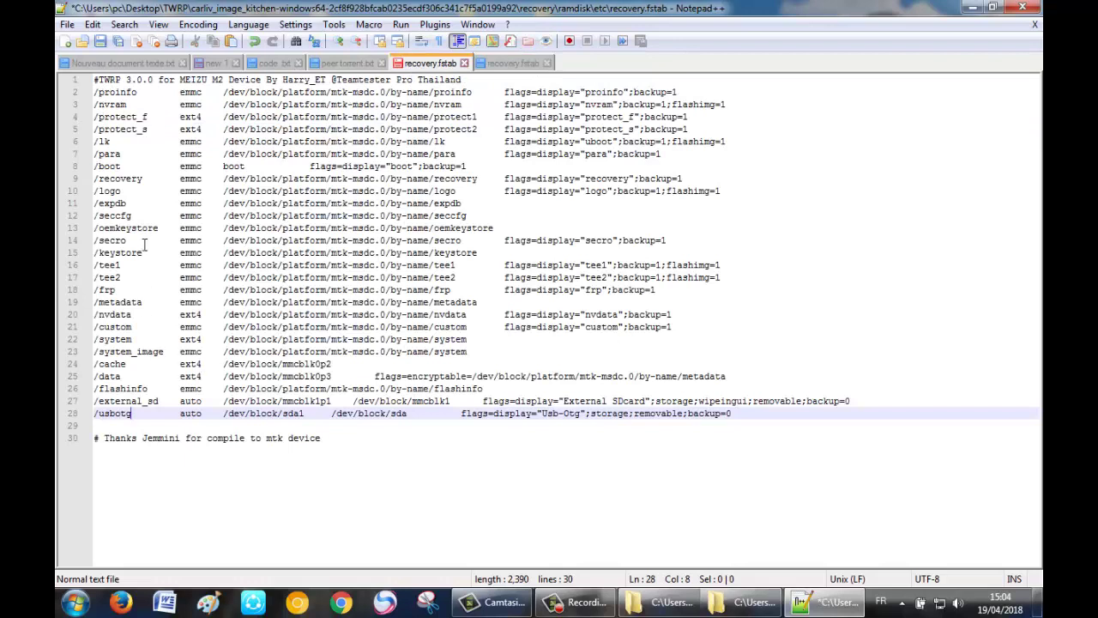
click(127, 180)
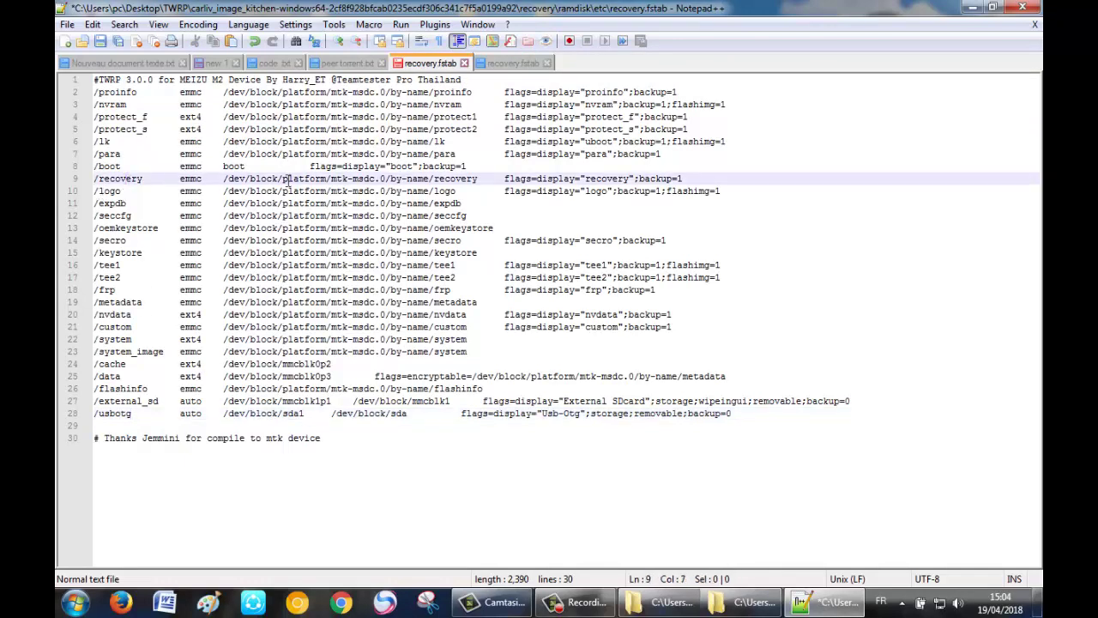
click(480, 178)
drag(478, 181, 228, 178)
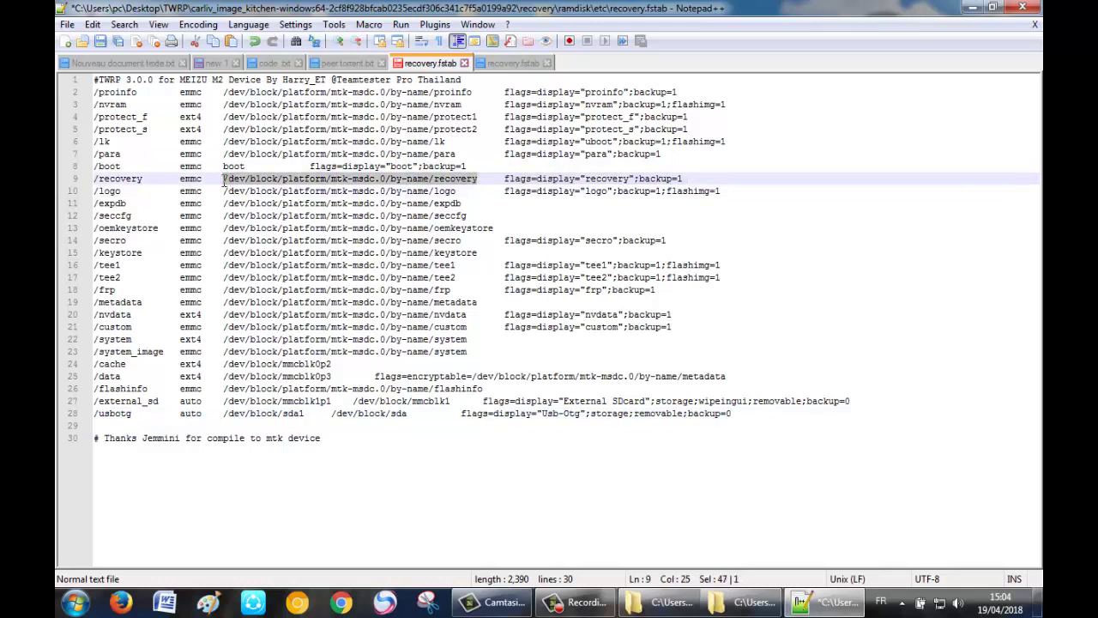
Copy the /sdcard path /dev/block/mmcblk0p4 from the ORIGIN recovery.fstab over the first /external_sd device path in the TWRP file.
click(510, 64)
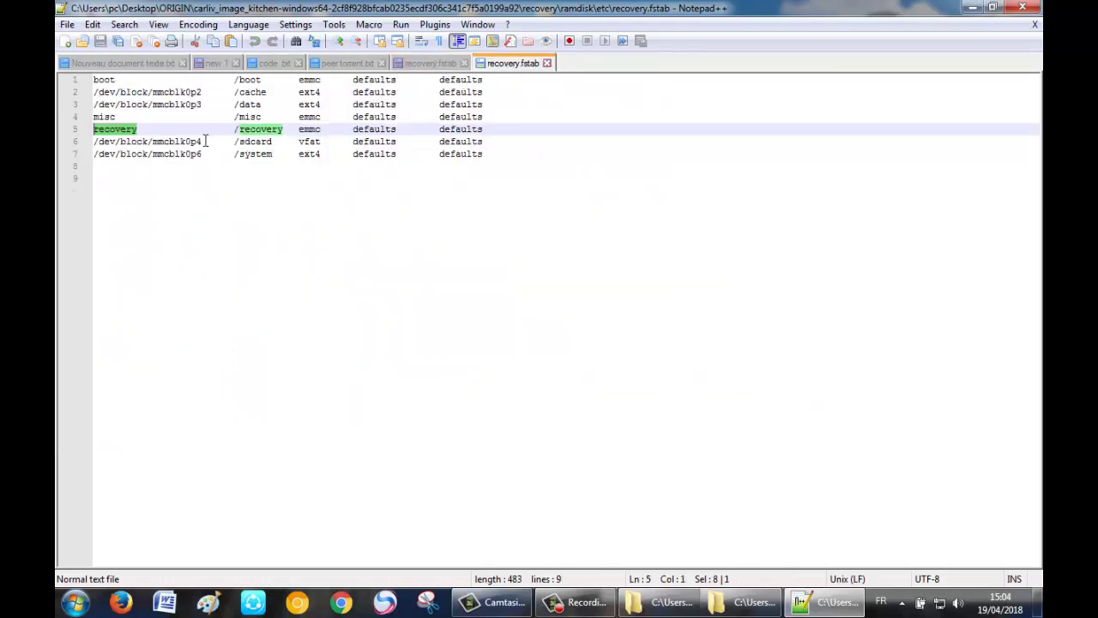
drag(205, 141, 86, 142)
key(ctrl+c)
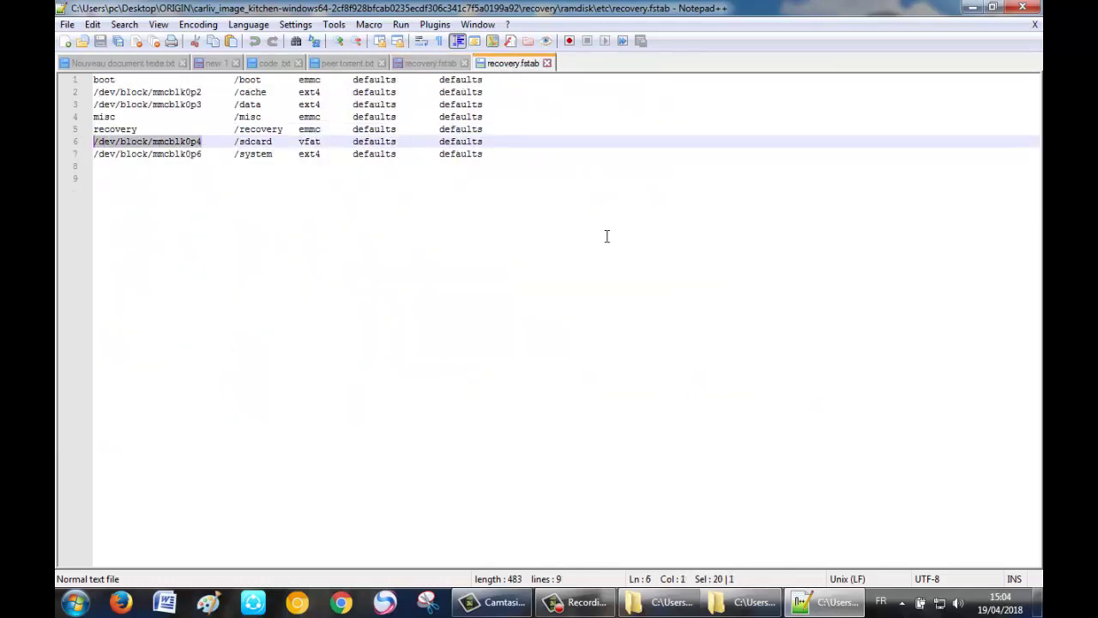
click(433, 63)
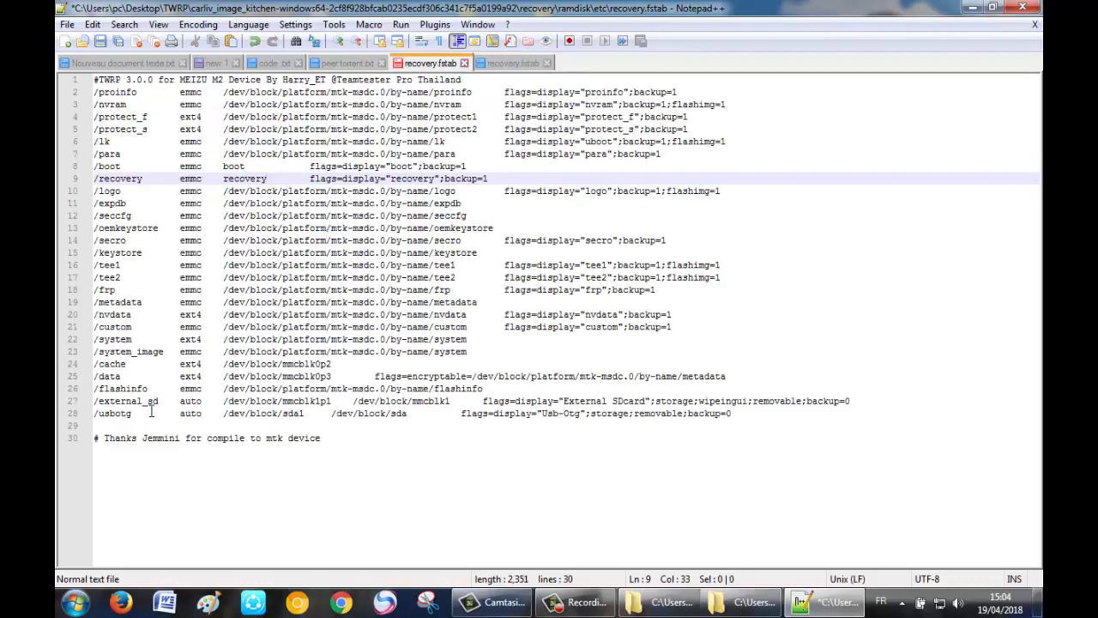
click(185, 400)
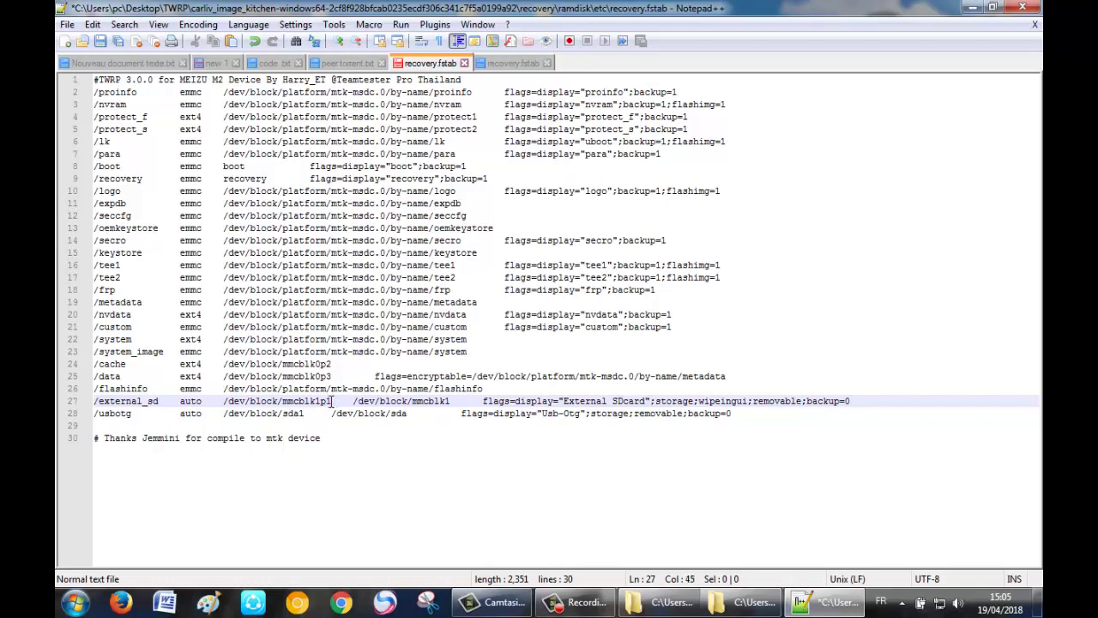
drag(331, 400, 225, 405)
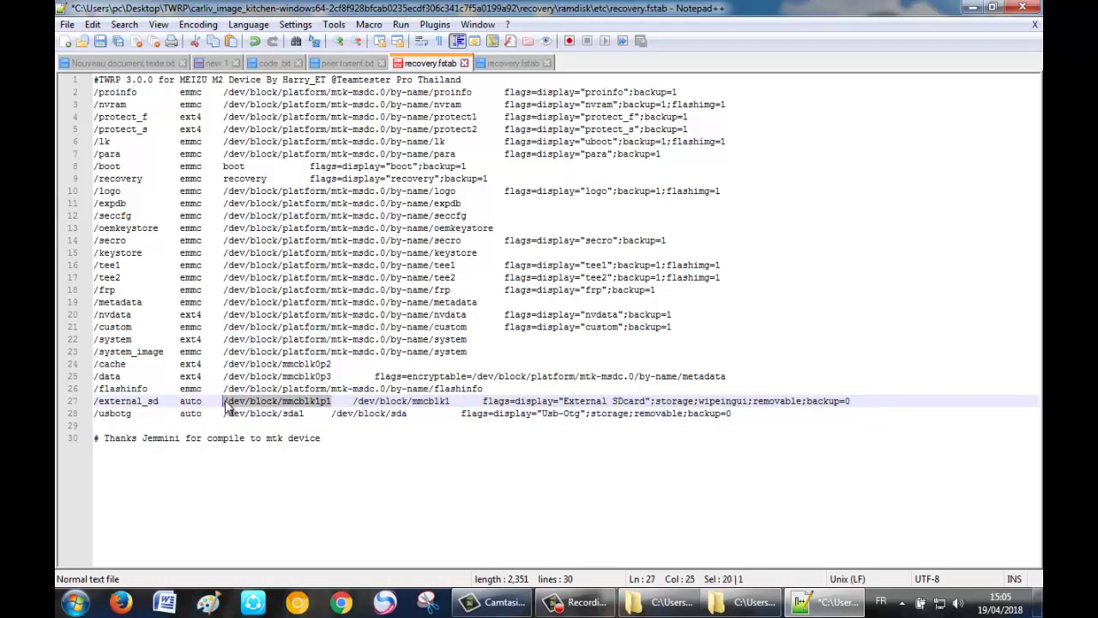
key(ctrl+v)
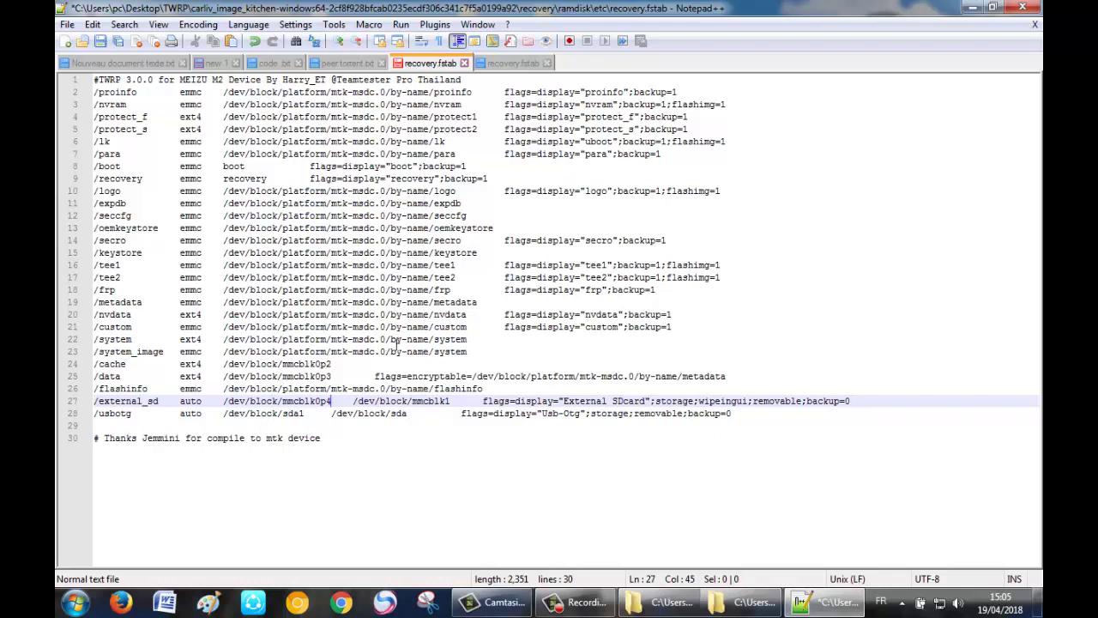
Copy /dev/block/mmcblk0p6 from the ORIGIN recovery.fstab over the /system device path in the TWRP file, save it, and minimize the editor.
click(504, 62)
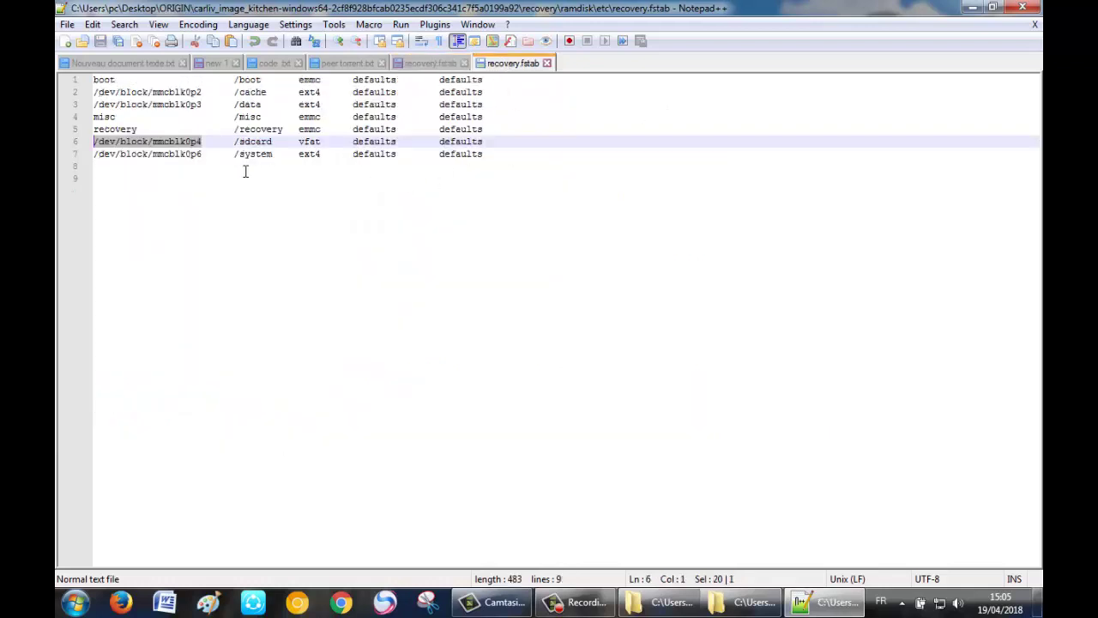
drag(204, 155, 93, 155)
key(ctrl+c)
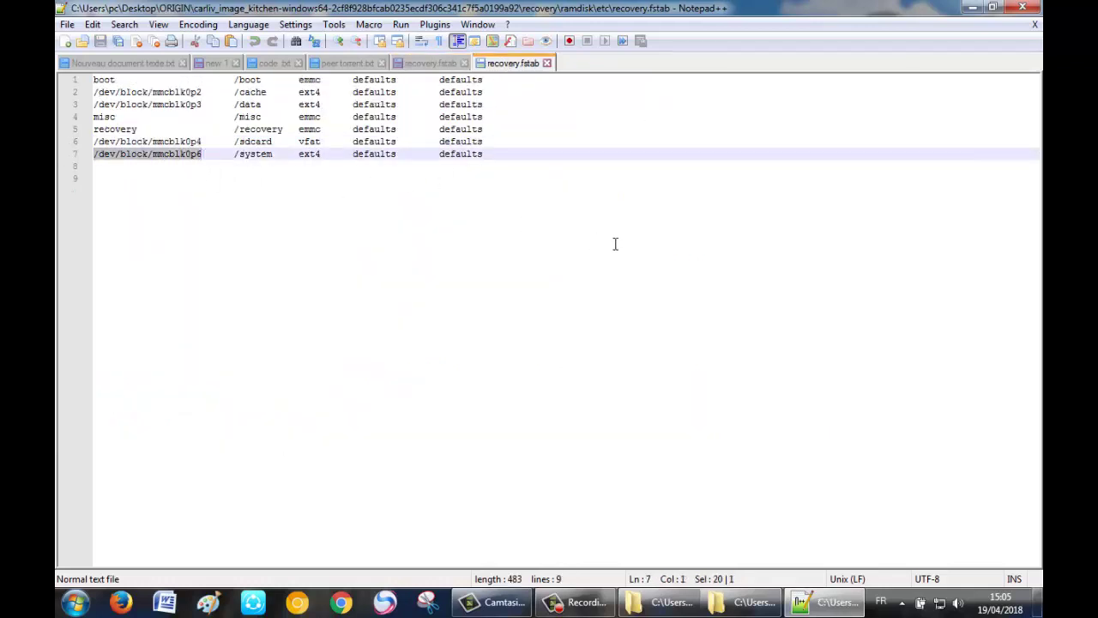
click(431, 64)
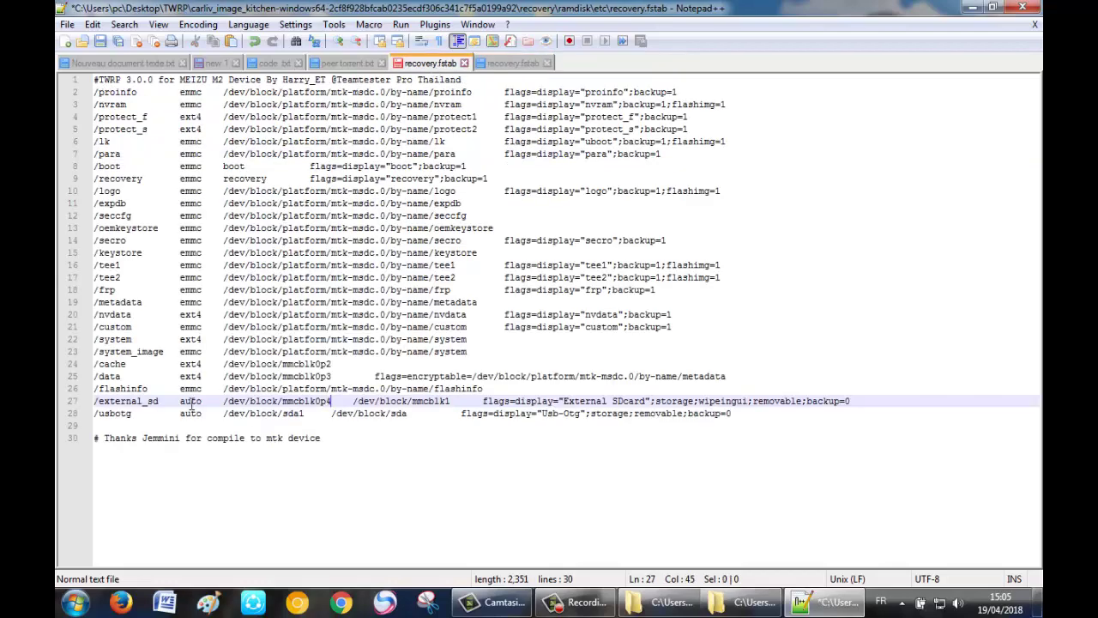
click(127, 351)
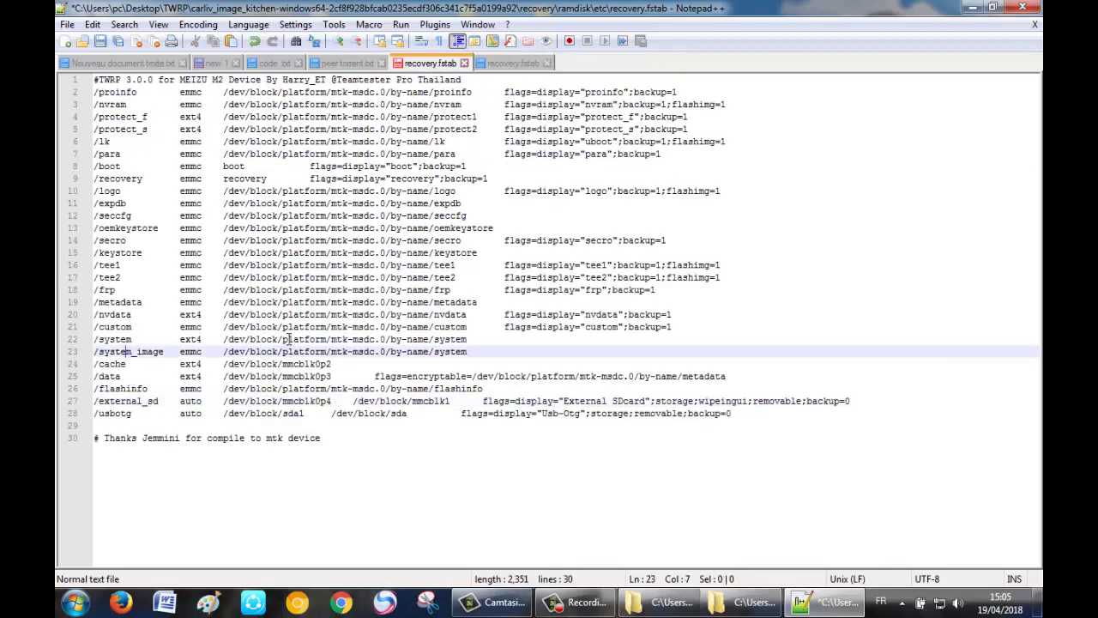
click(289, 340)
drag(468, 340, 222, 339)
key(ctrl+v)
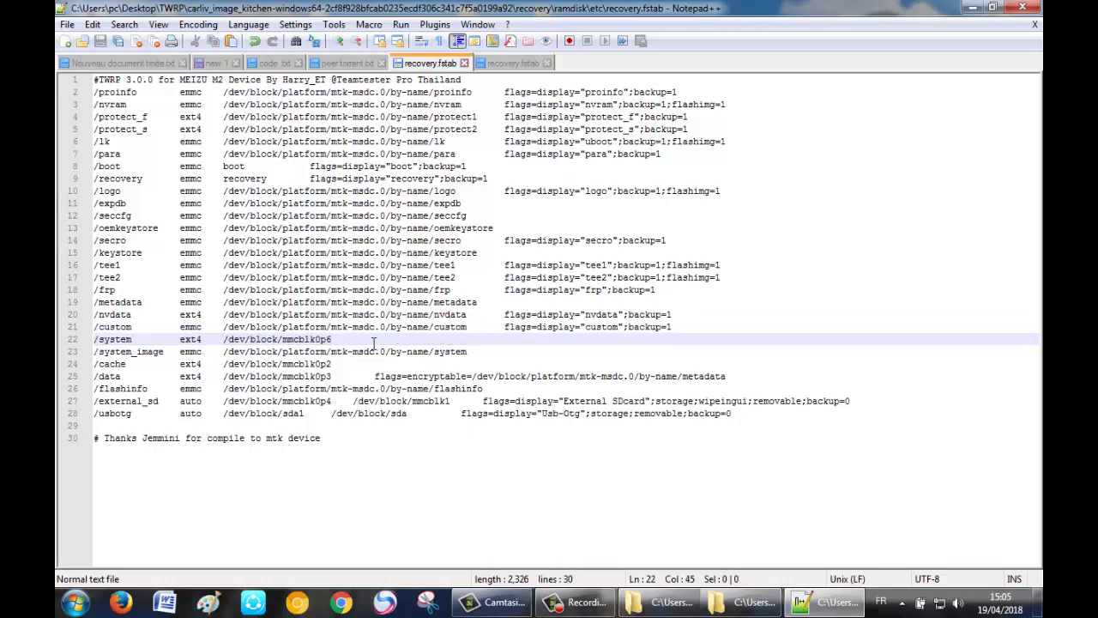
click(520, 65)
click(972, 7)
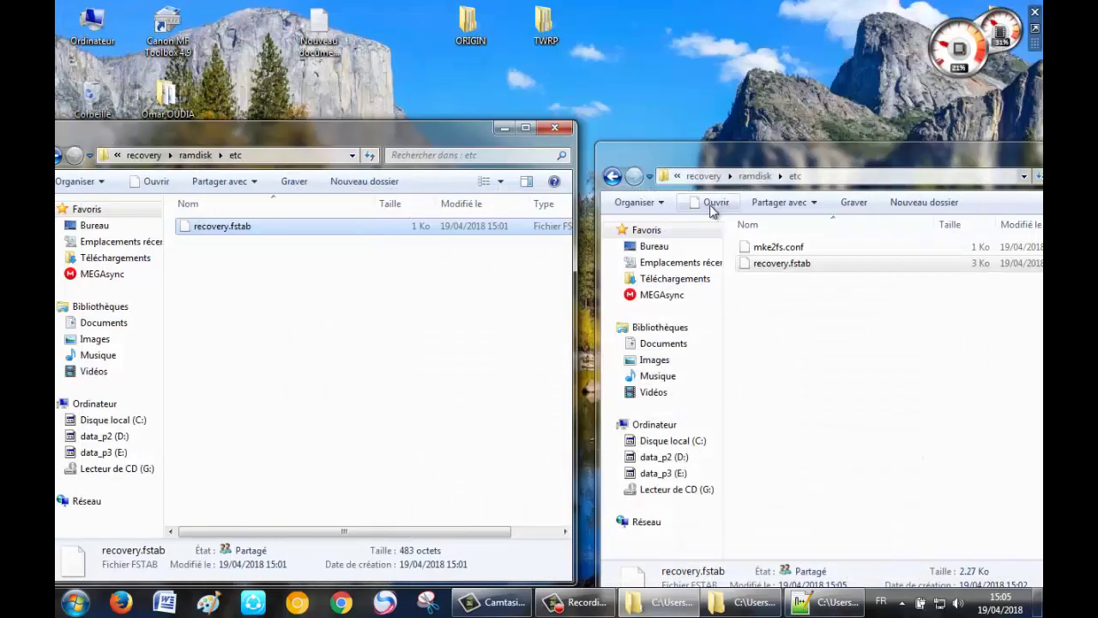
Open default.prop from the ORIGIN ramdisk folder in Notepad++ and examine its ro.build.display.id value.
click(794, 316)
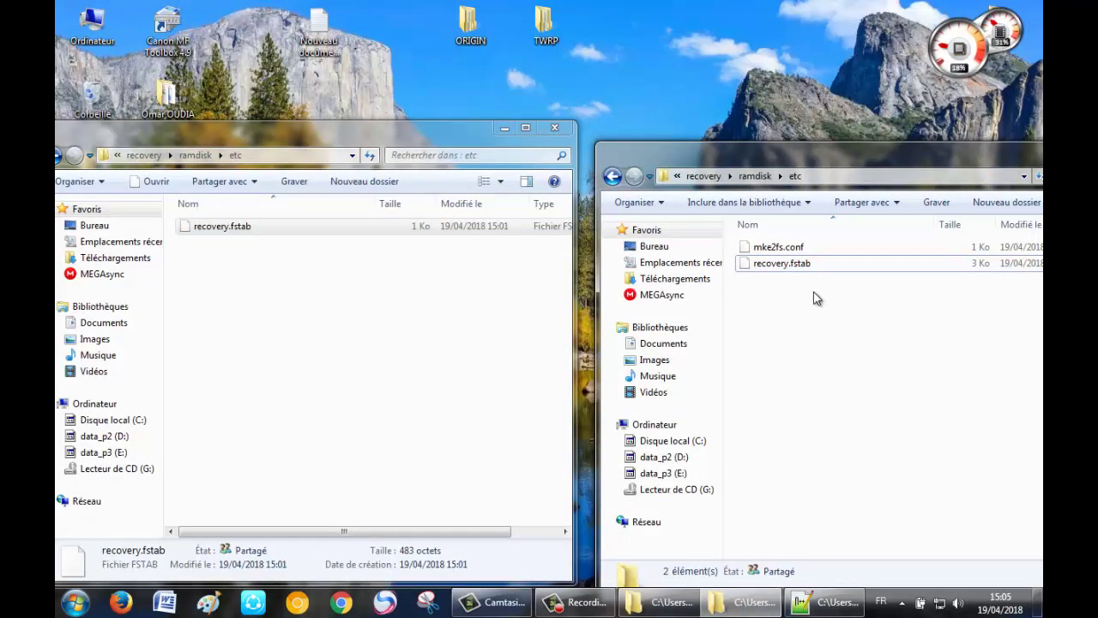
click(776, 248)
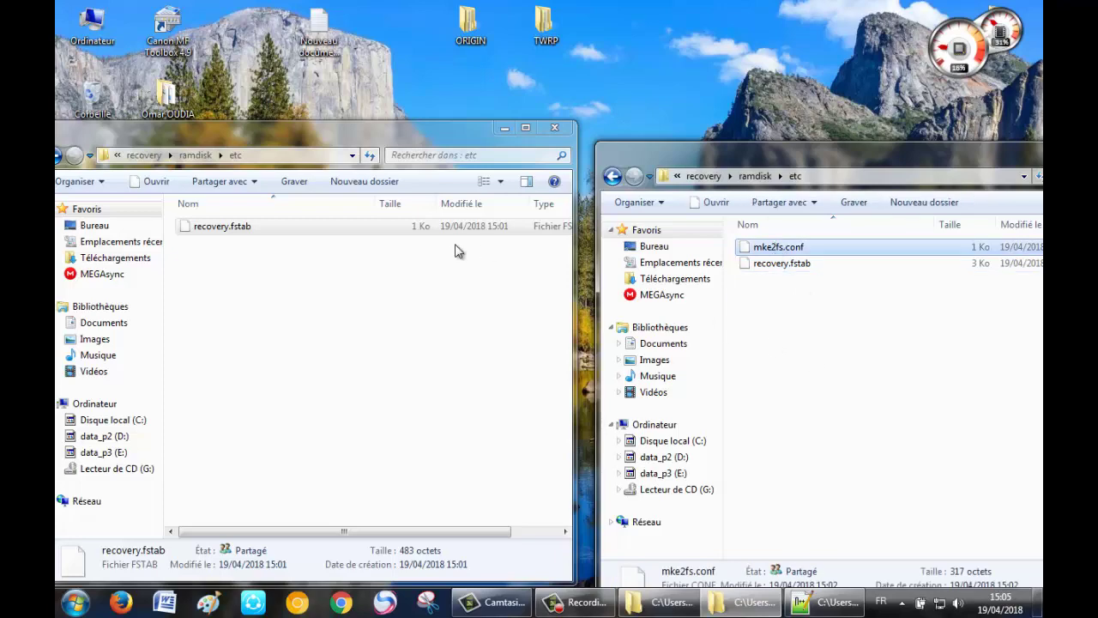
click(421, 269)
key(BackSpace)
scroll(255, 404, down, 1)
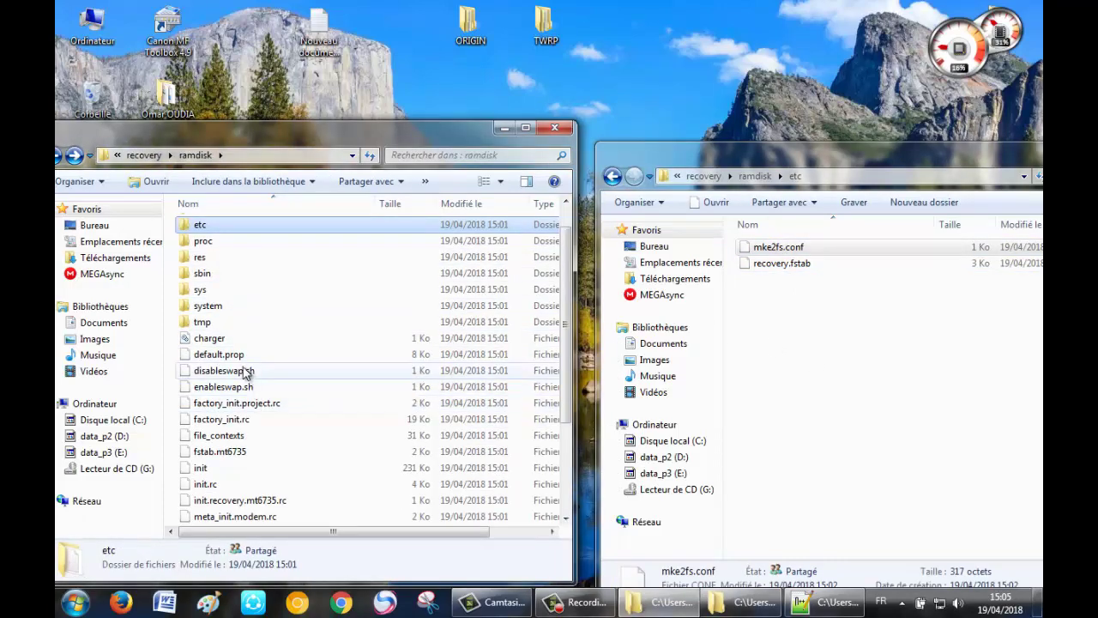
right_click(232, 355)
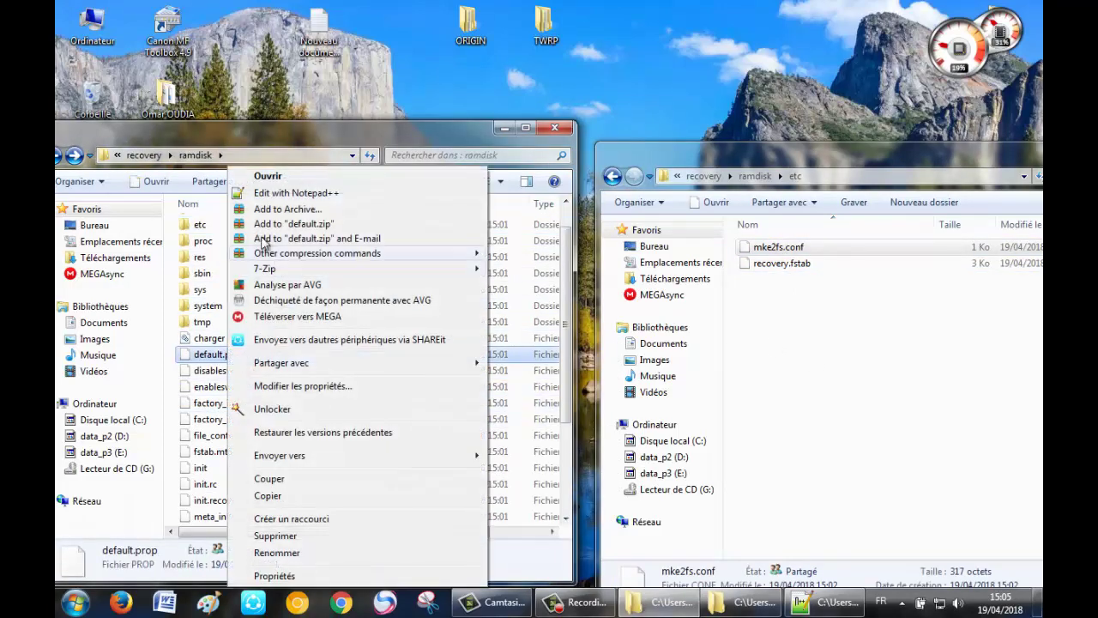
click(257, 192)
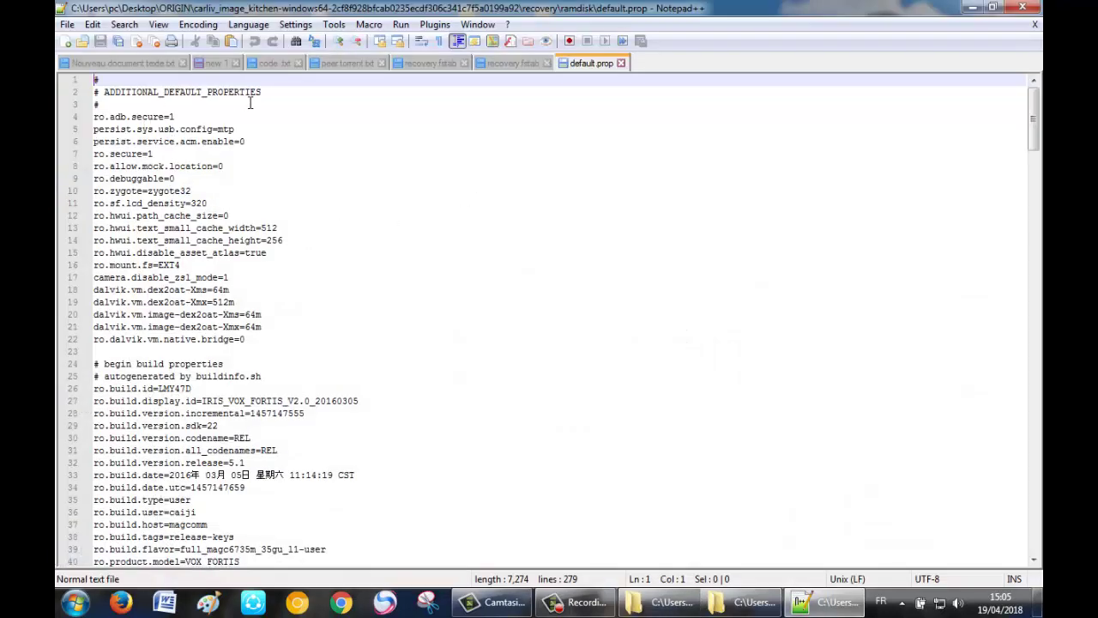
scroll(212, 146, down, 4)
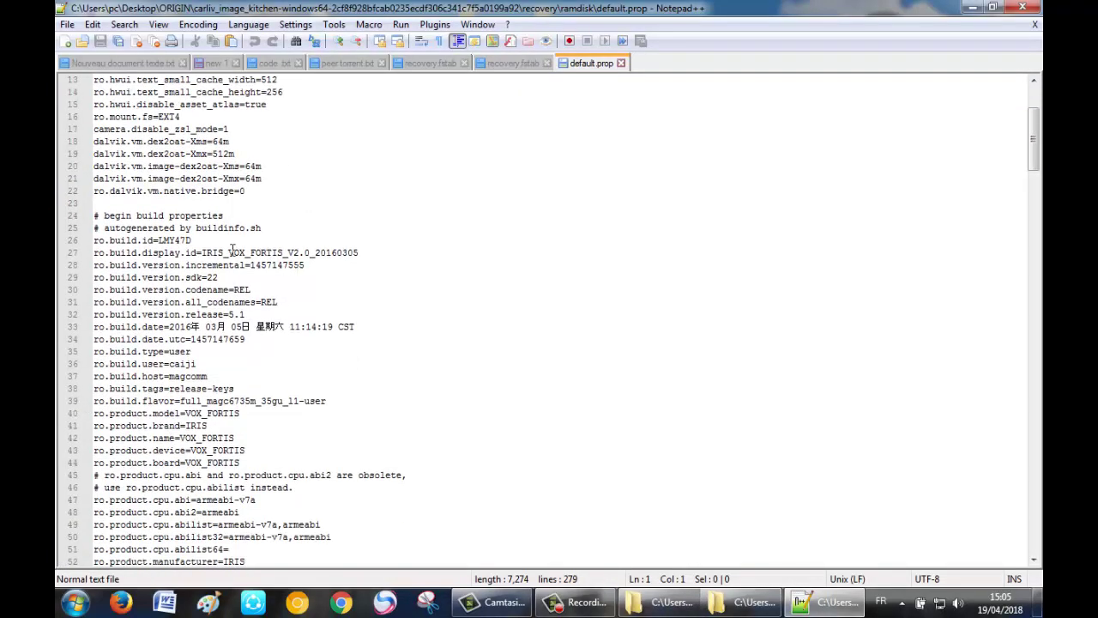
drag(203, 252, 360, 253)
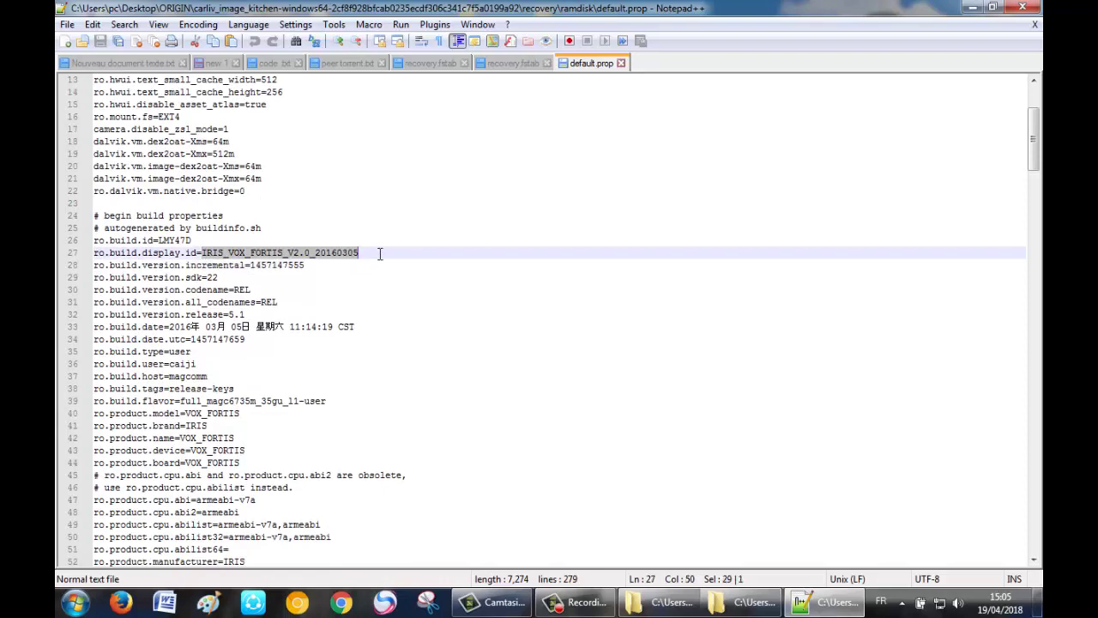
click(1022, 7)
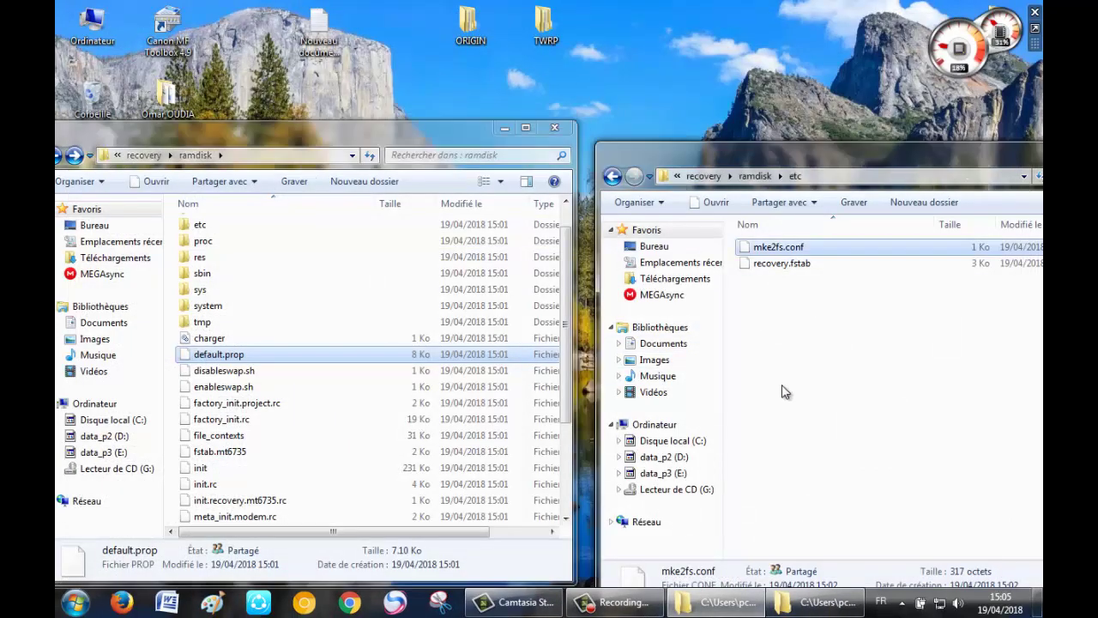
Return to the TWRP copy's main Carliv Image Kitchen folder and launch carliv.bat.
double_click(796, 144)
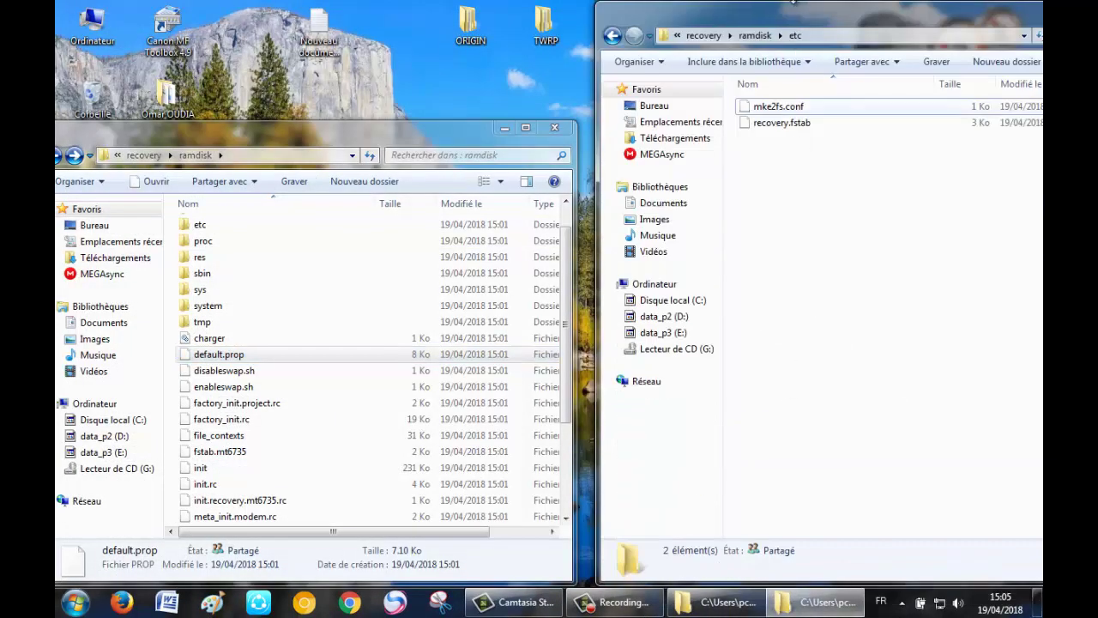
drag(805, 18, 807, 142)
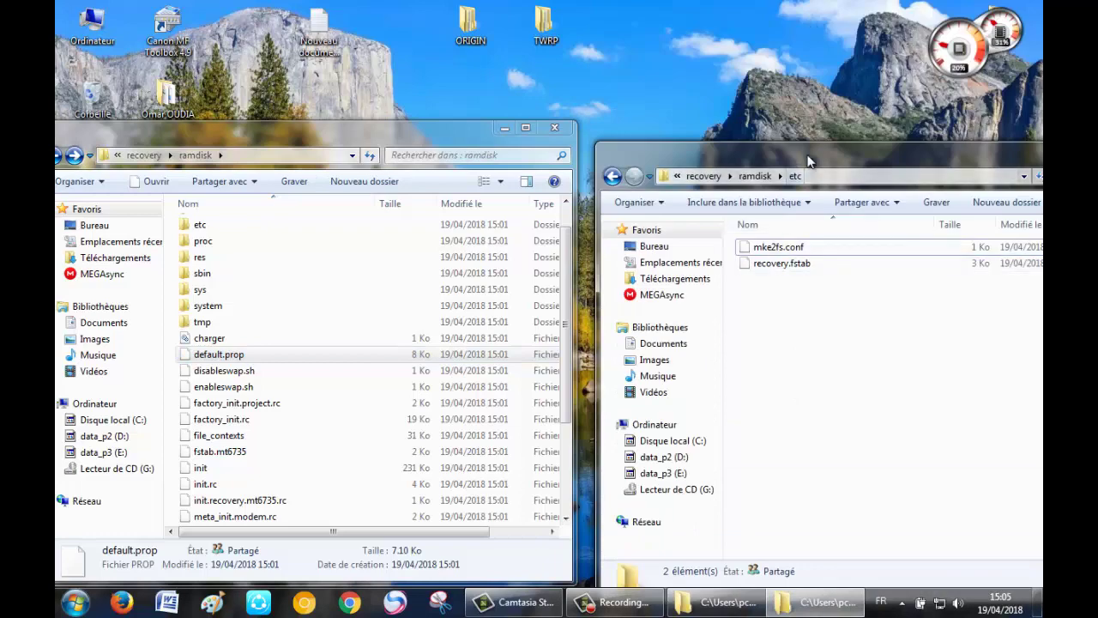
double_click(723, 155)
key(BackSpace)
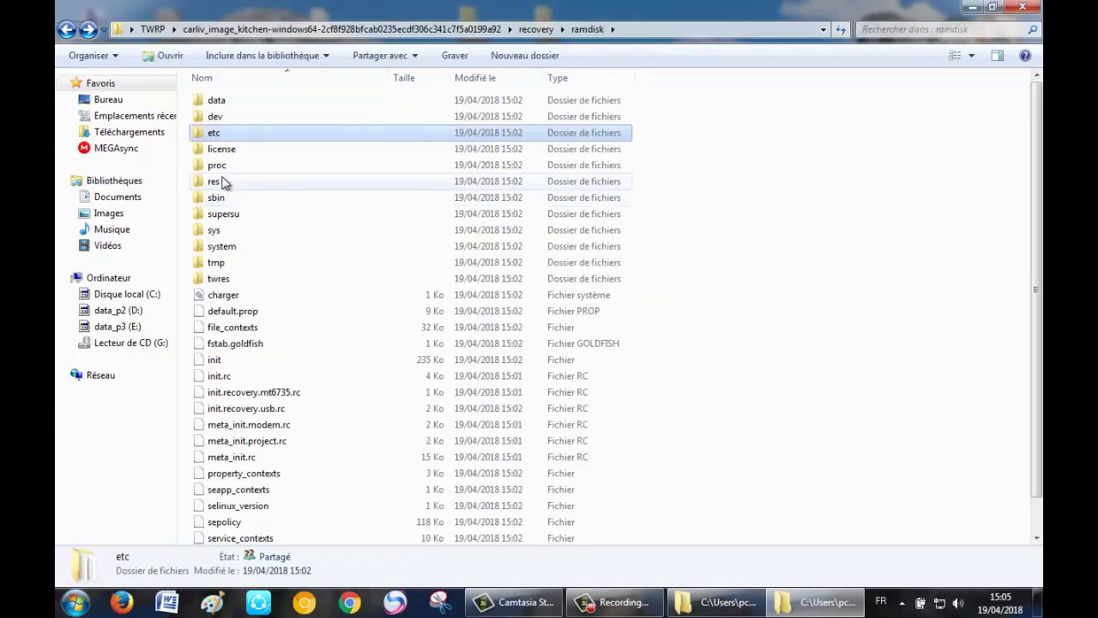
key(BackSpace)
key(BackSpace)
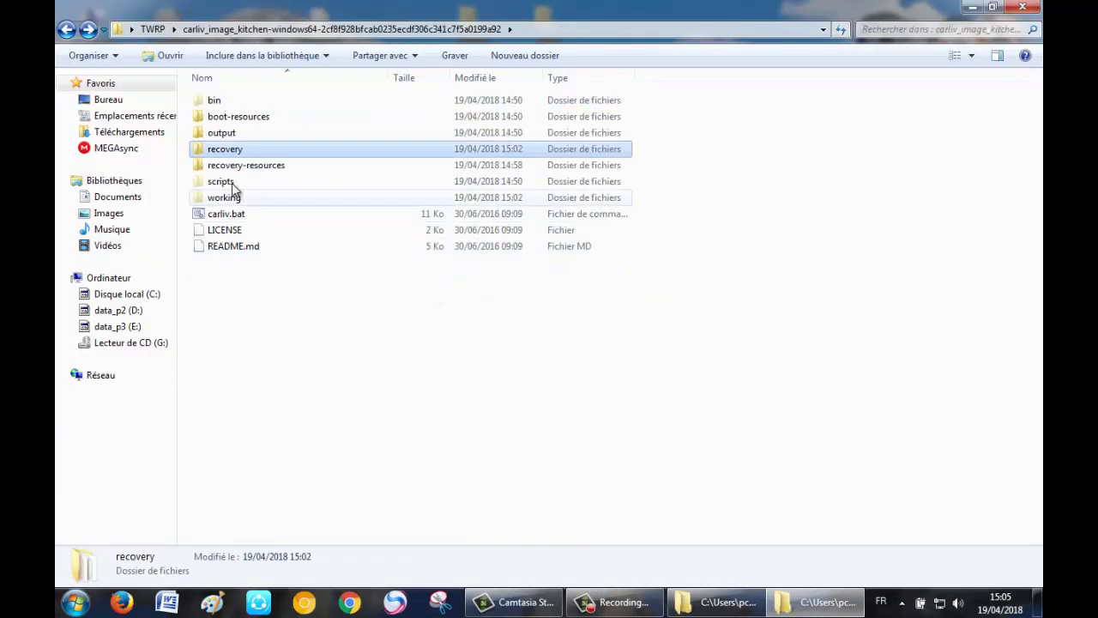
double_click(221, 213)
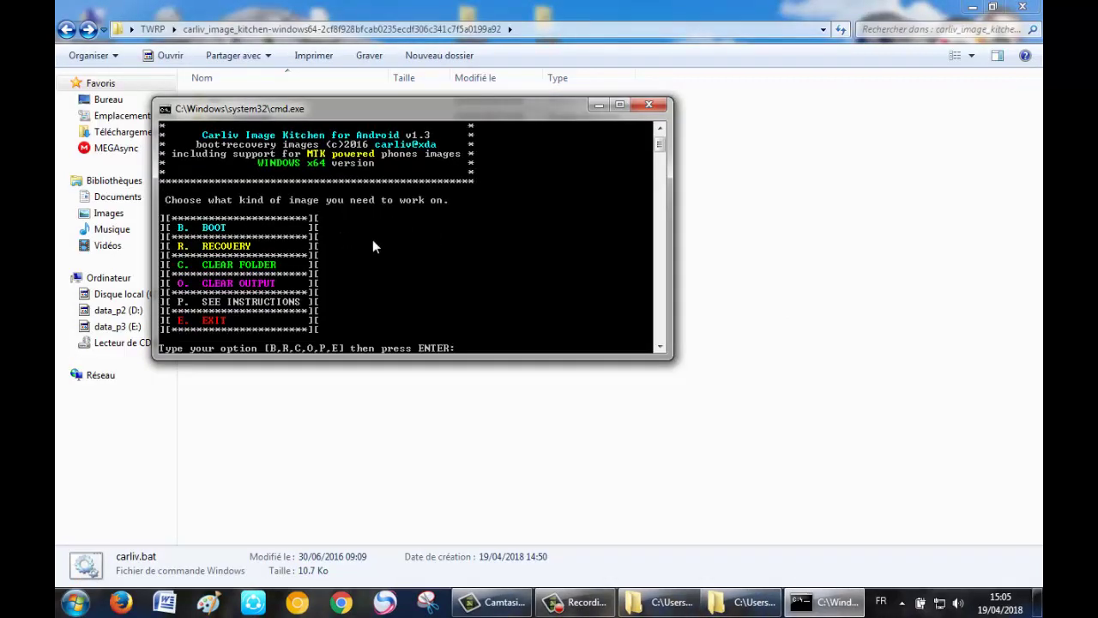
Choose the RECOVERY section, select image 1 (recovery.img), and repack it with option 2.
text(R)
key(Return)
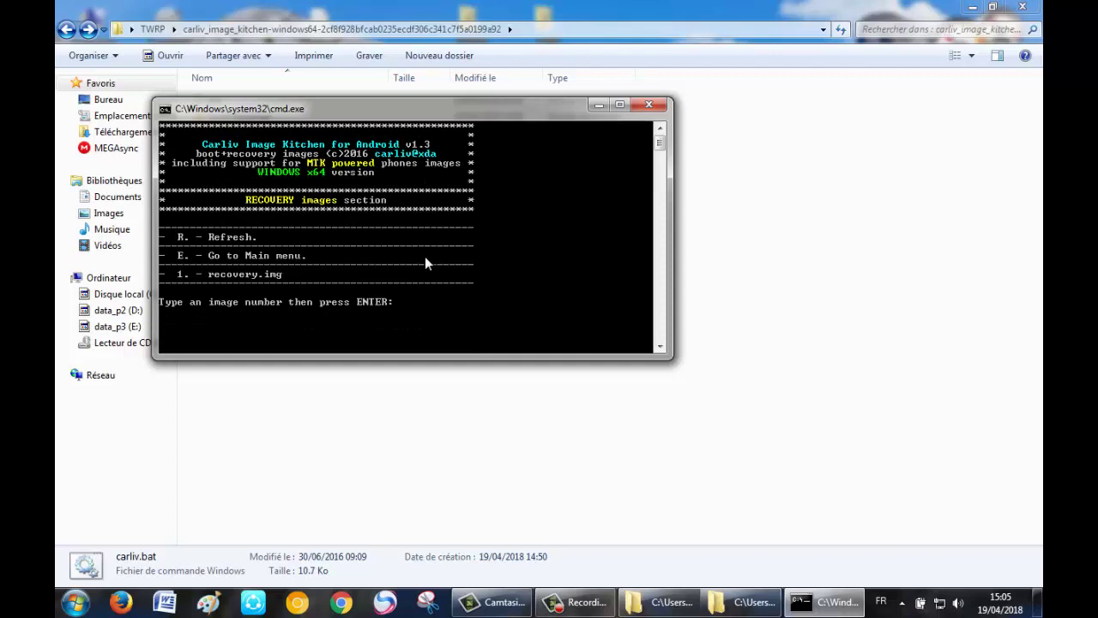
text(1)
key(Return)
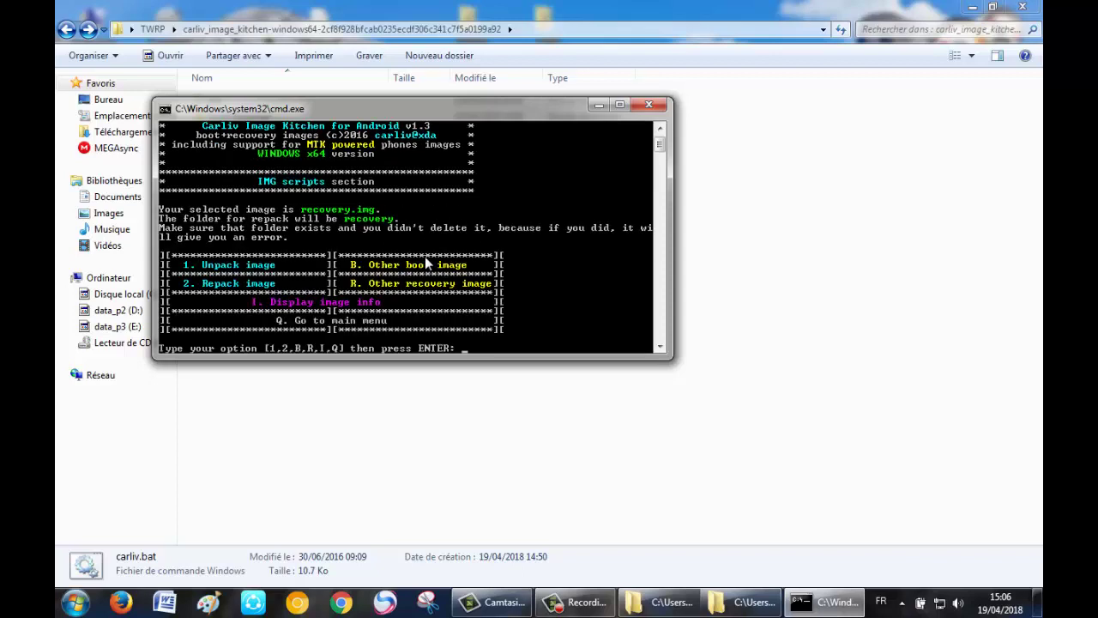
text(2)
key(Return)
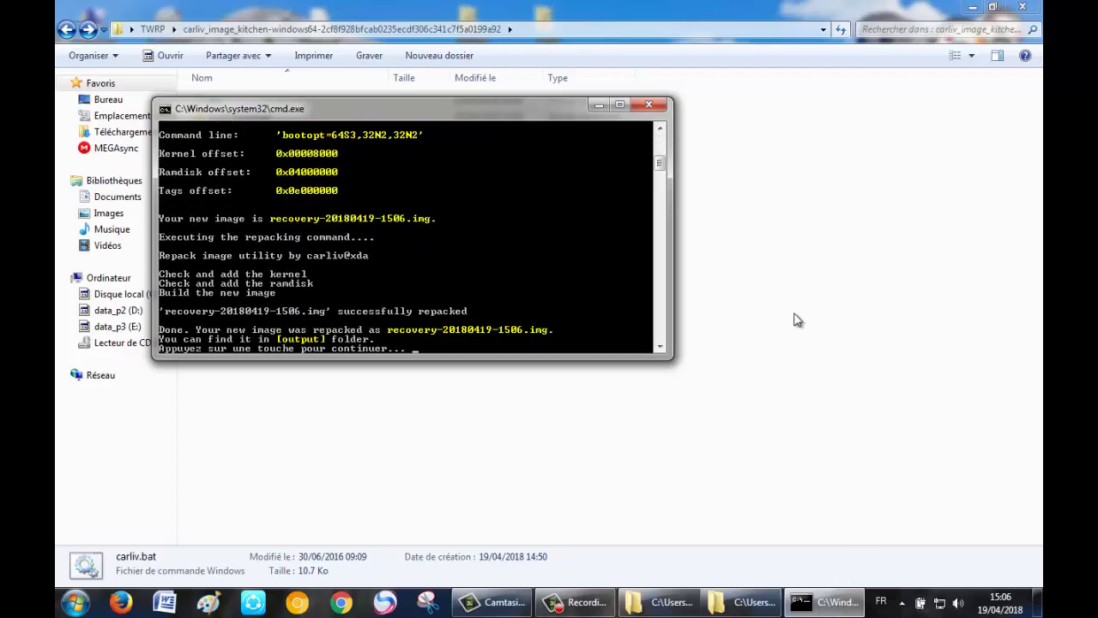
Close the Carliv console, copy recovery-20180419-1506.img from the TWRP copy's output folder, and return to the desktop.
key(Return)
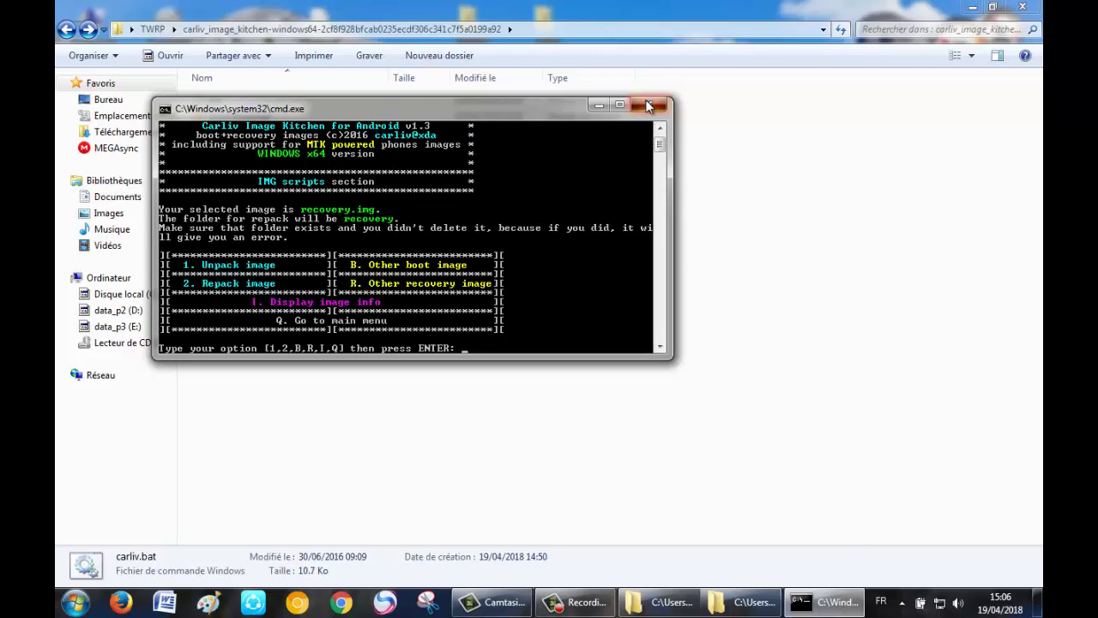
click(649, 106)
click(236, 135)
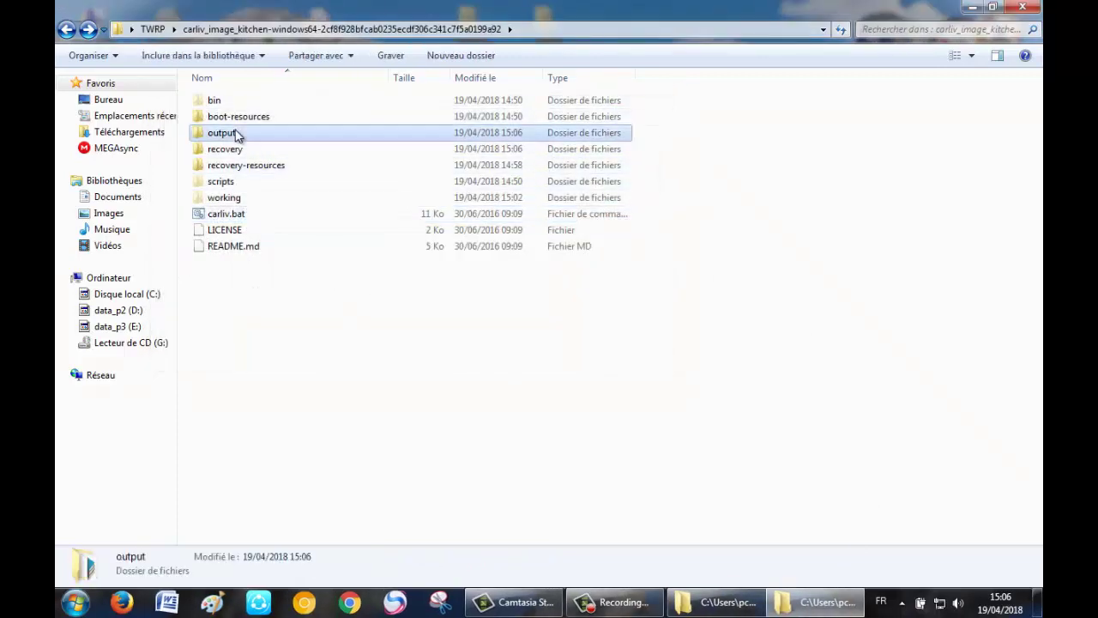
double_click(237, 135)
click(257, 117)
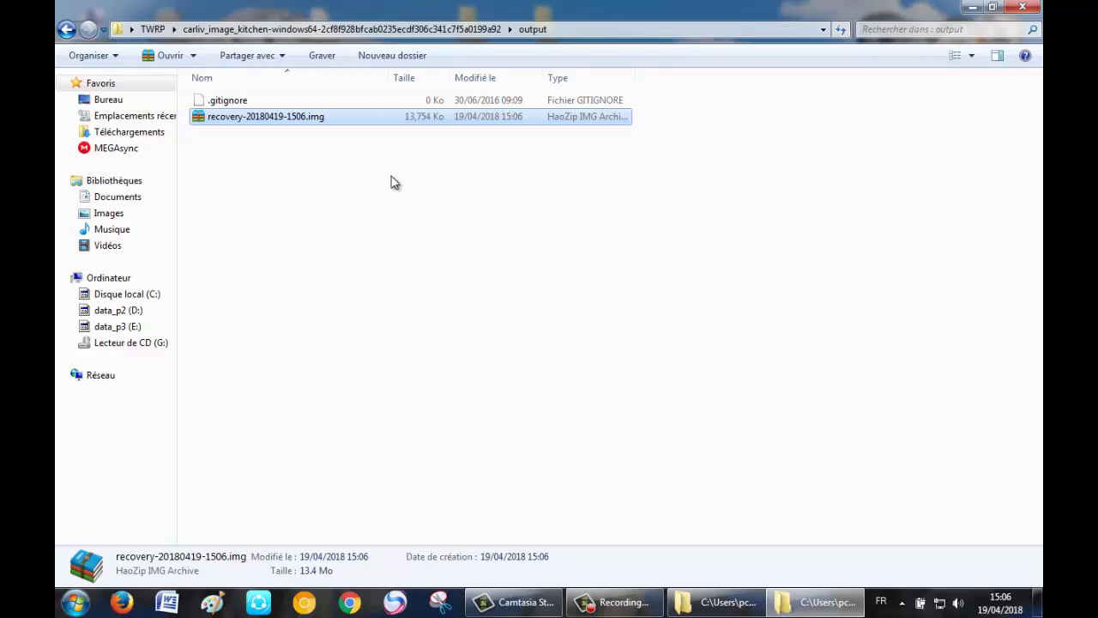
key(super+d)
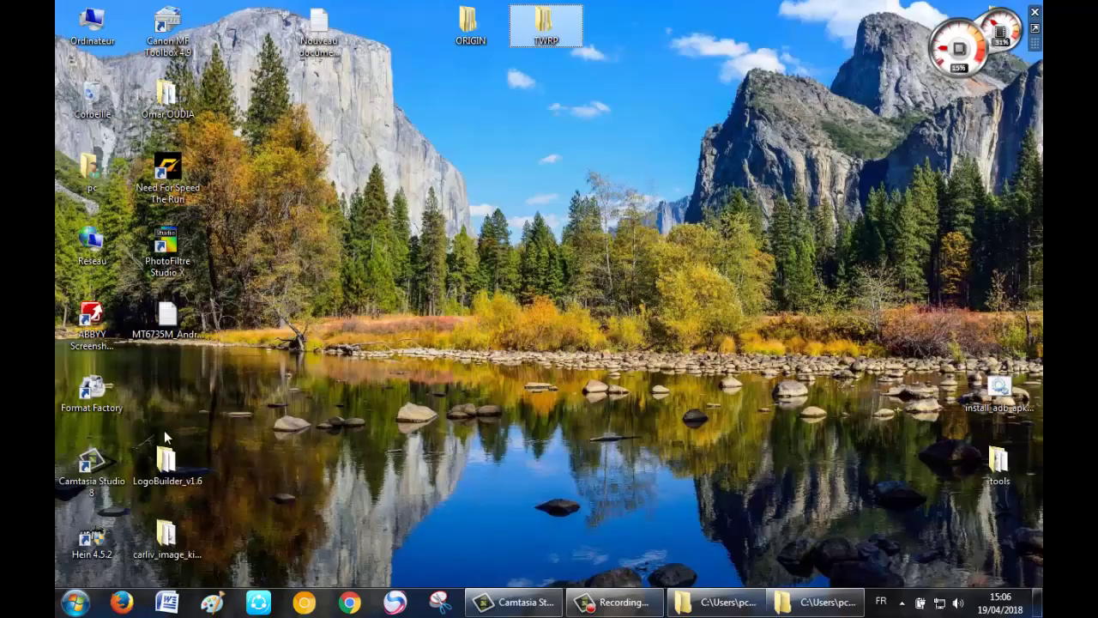
Move the MT6735M Android scatter file to a free desktop area and create a folder named 6735 near it.
drag(168, 319, 698, 104)
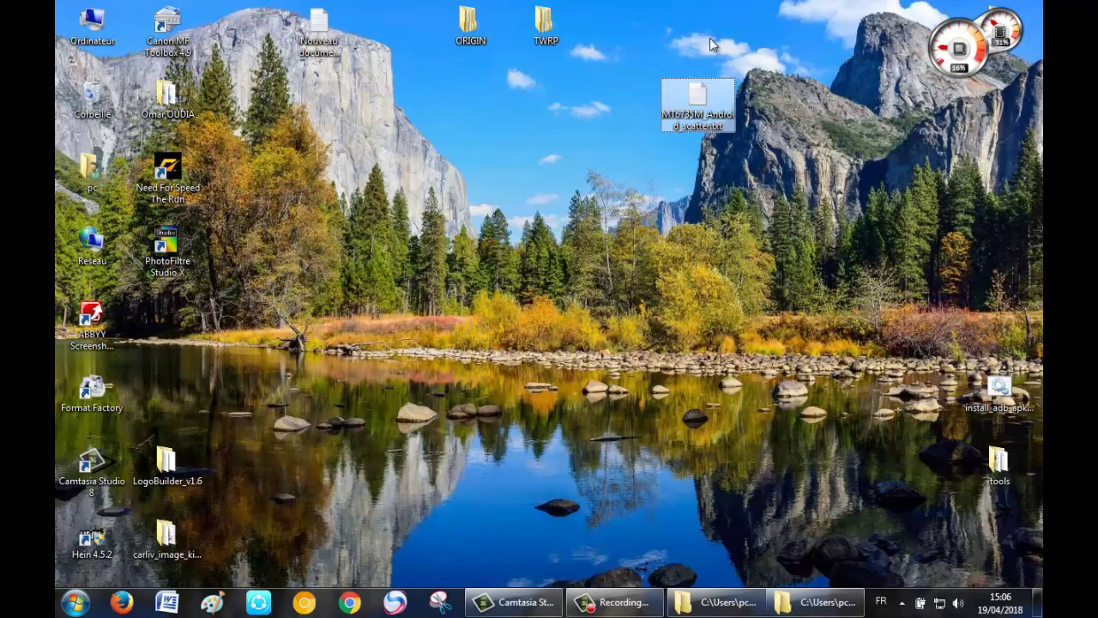
right_click(709, 38)
mouse_move(864, 220)
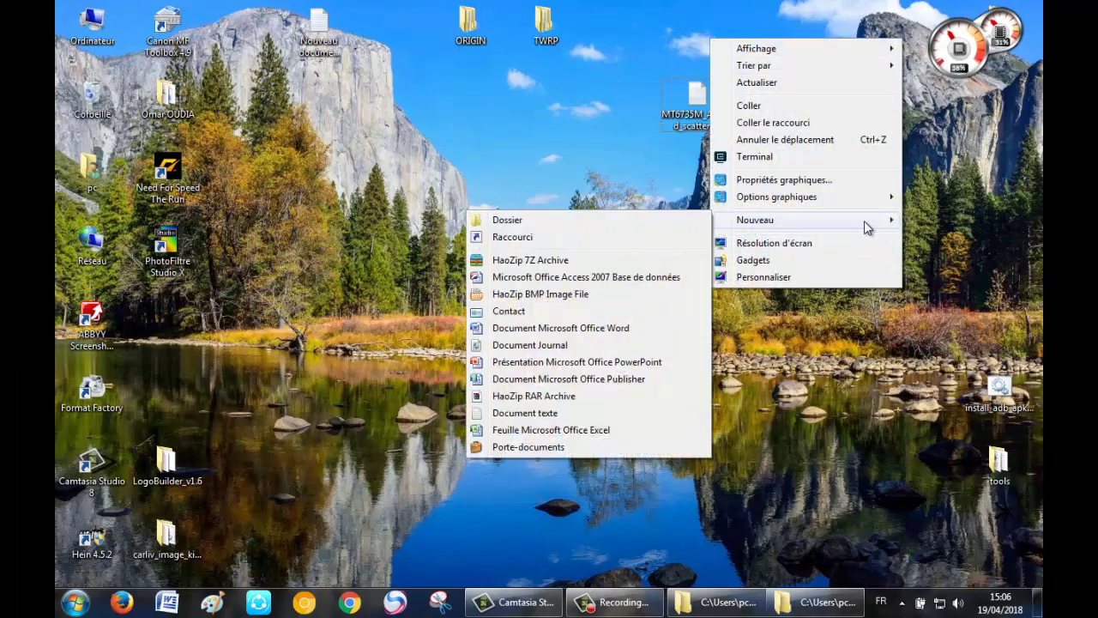
click(594, 218)
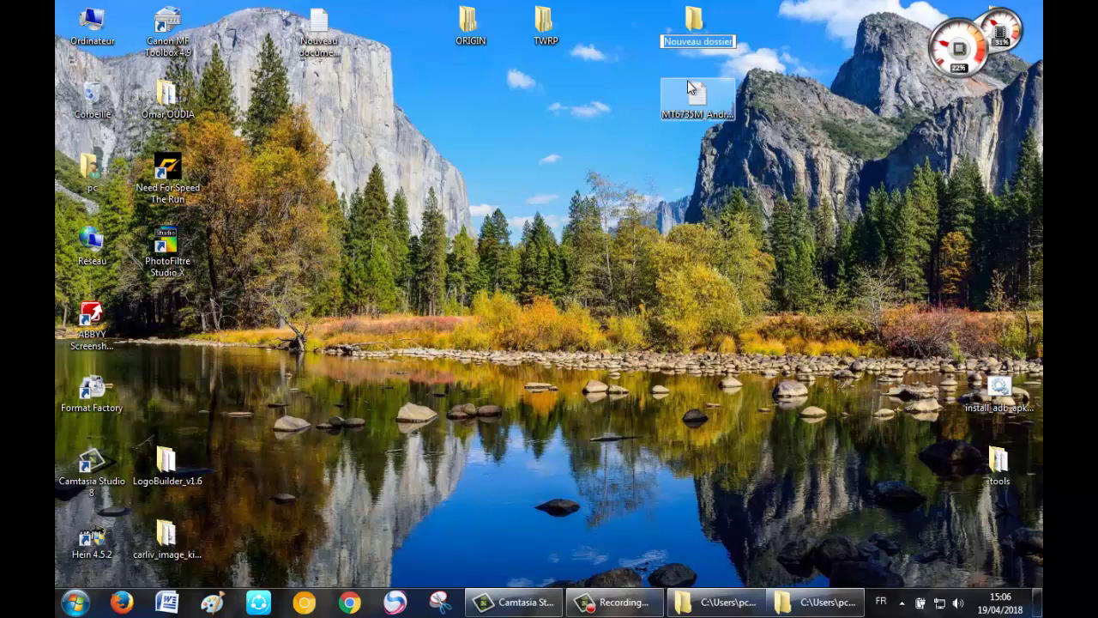
text(6735)
key(Return)
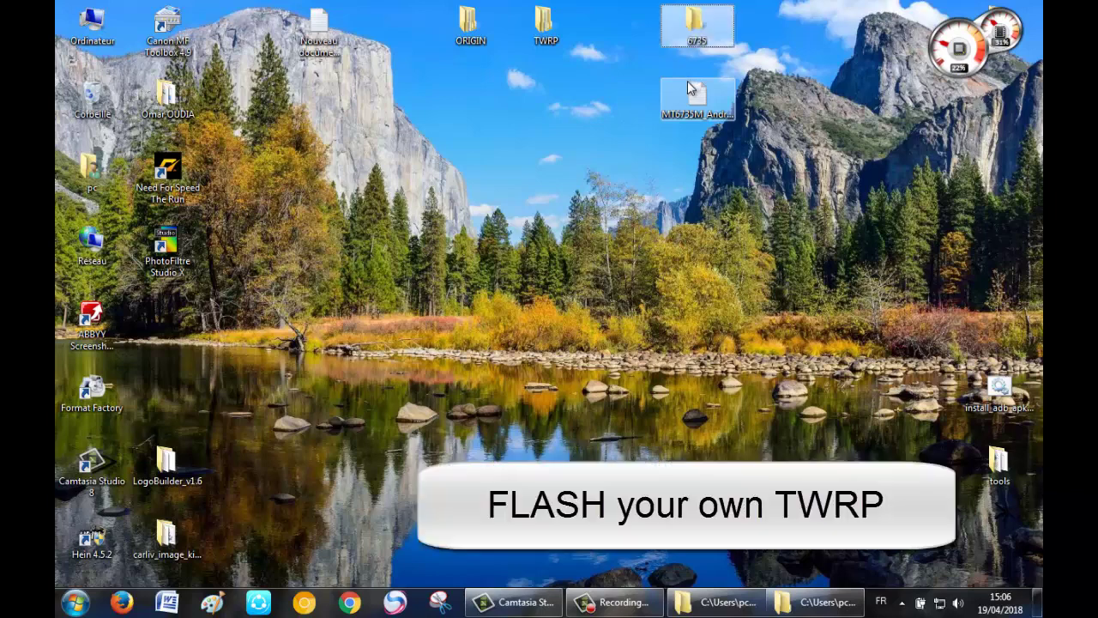
Paste the repacked recovery image into the 6735 folder and move MT6735M_Android_scatter.txt into it.
key(Return)
key(ctrl+v)
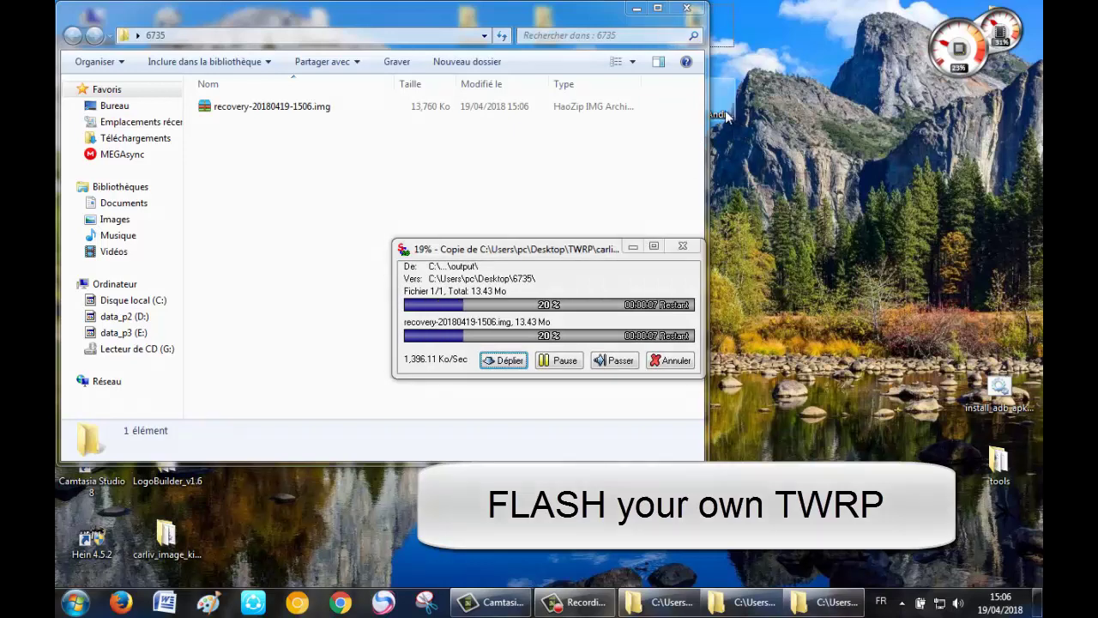
drag(553, 151, 554, 153)
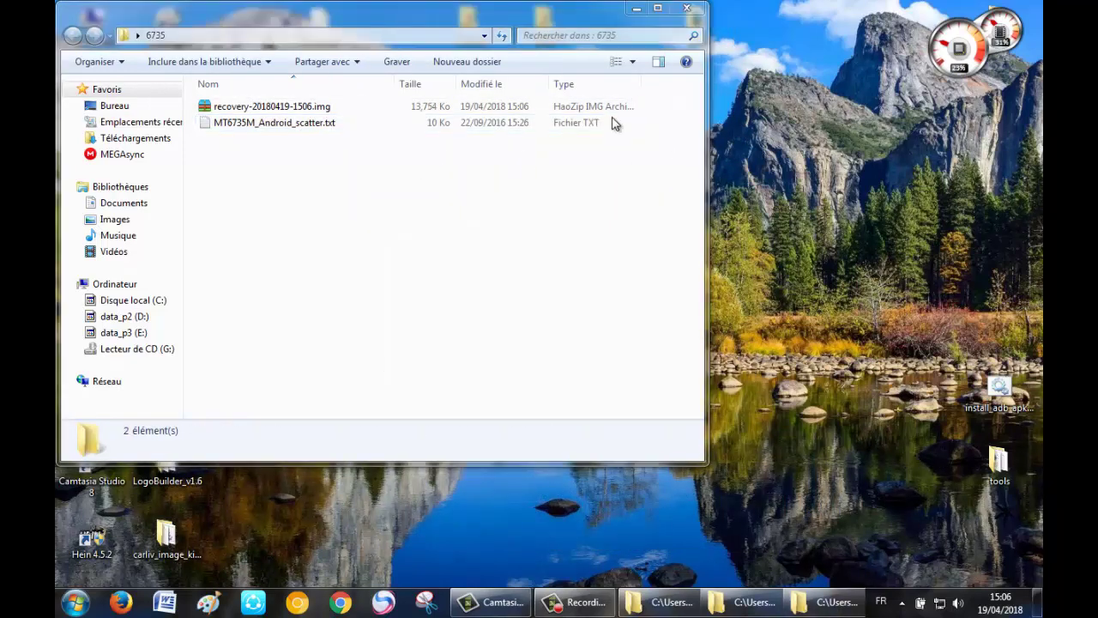
Browse drive D: through __Programes-FLASH__UTILES_ANDROID, utils_cpu_mark, MTK and sp-FlashTool to the SP_Flash_Tool_v5.1744_Win folder.
key(super+e)
double_click(455, 144)
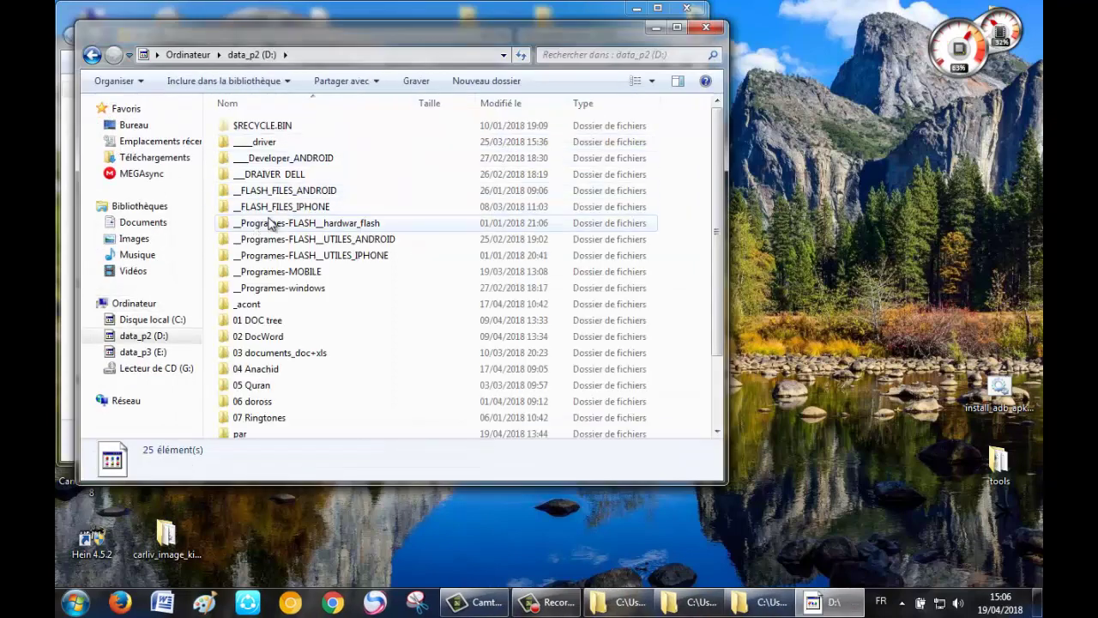
click(343, 223)
click(345, 241)
double_click(345, 244)
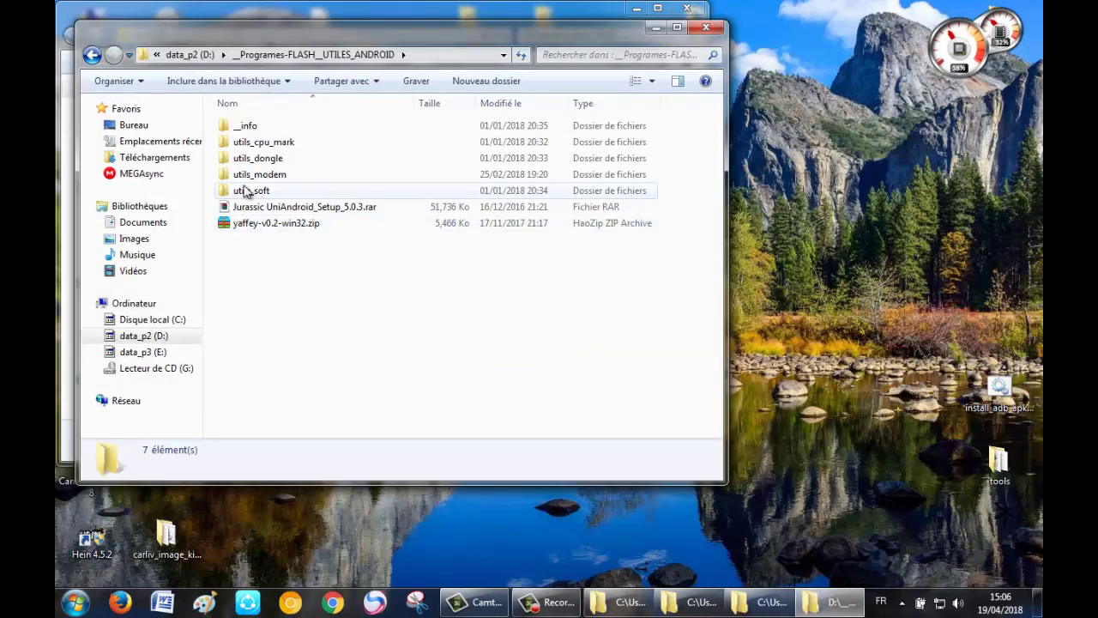
double_click(257, 143)
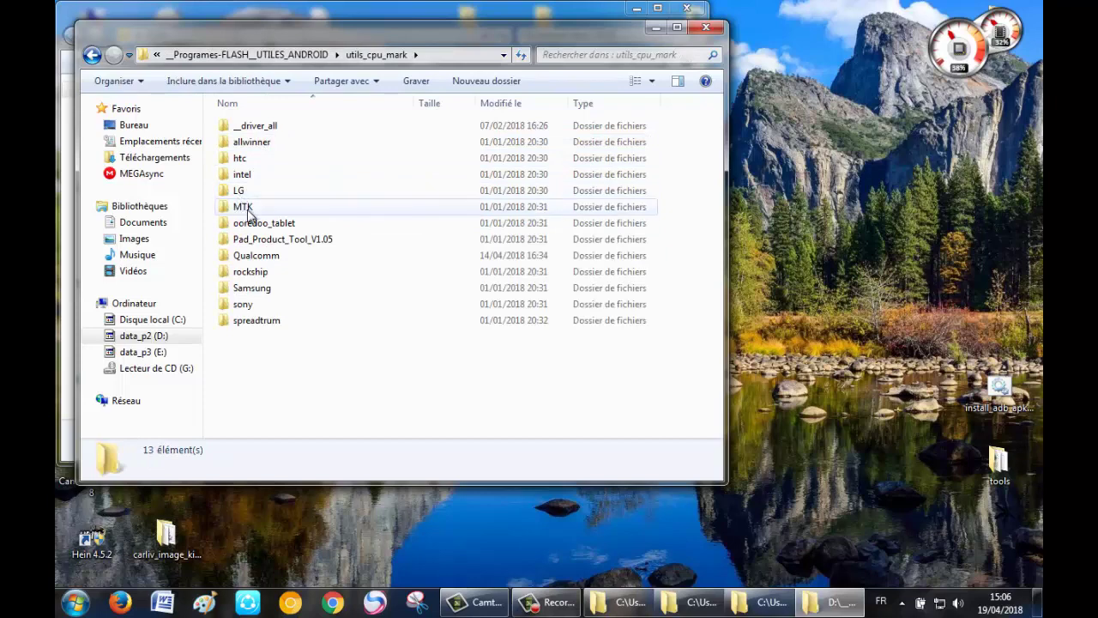
double_click(245, 208)
click(256, 210)
double_click(256, 211)
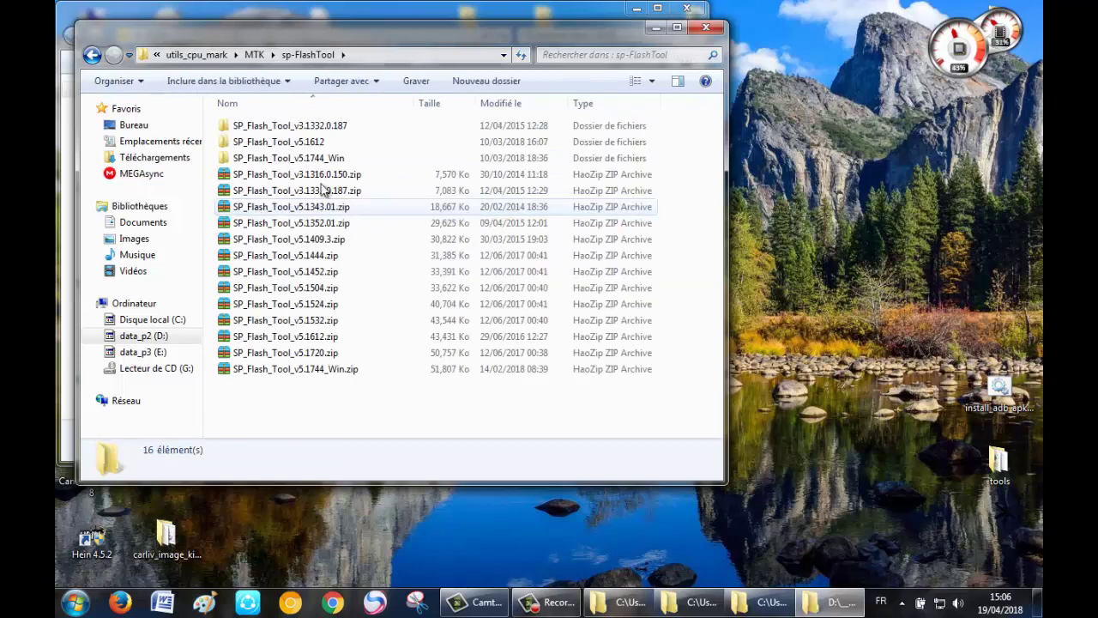
double_click(276, 161)
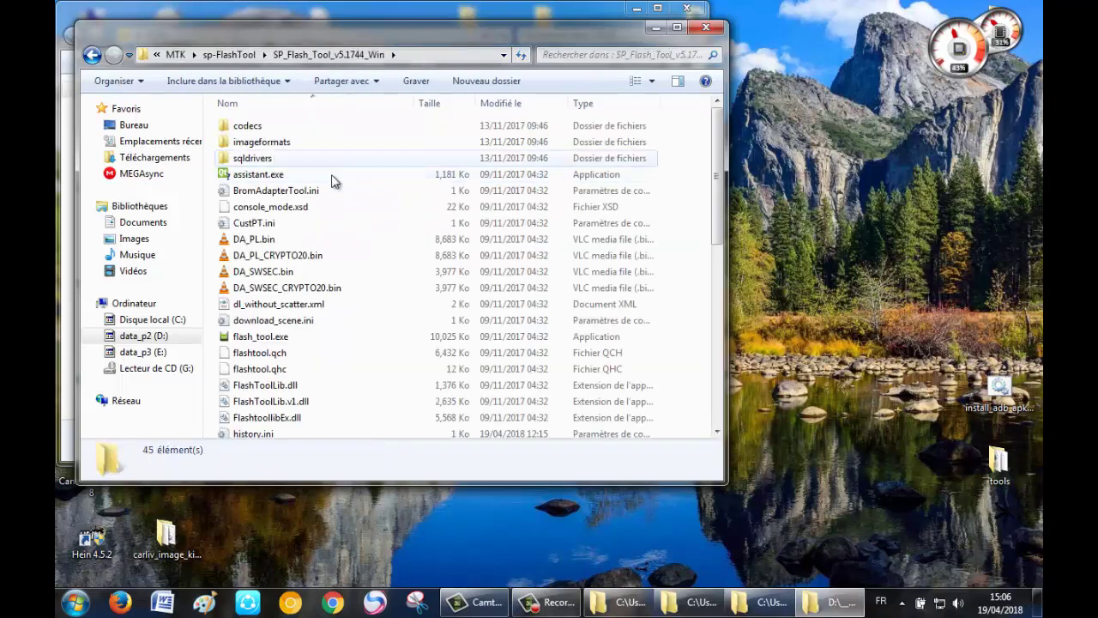
Launch flash_tool.exe, dismiss the startup error, and load MT6735M_Android_scatter.txt from the desktop's 6735 folder as the scatter-loading file.
double_click(273, 336)
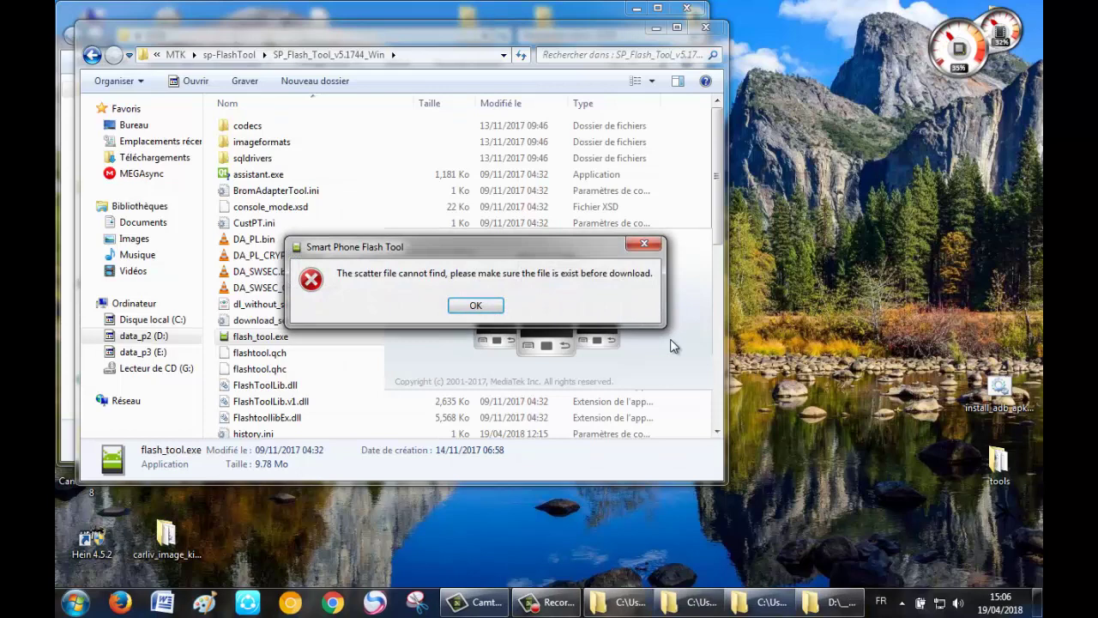
click(468, 307)
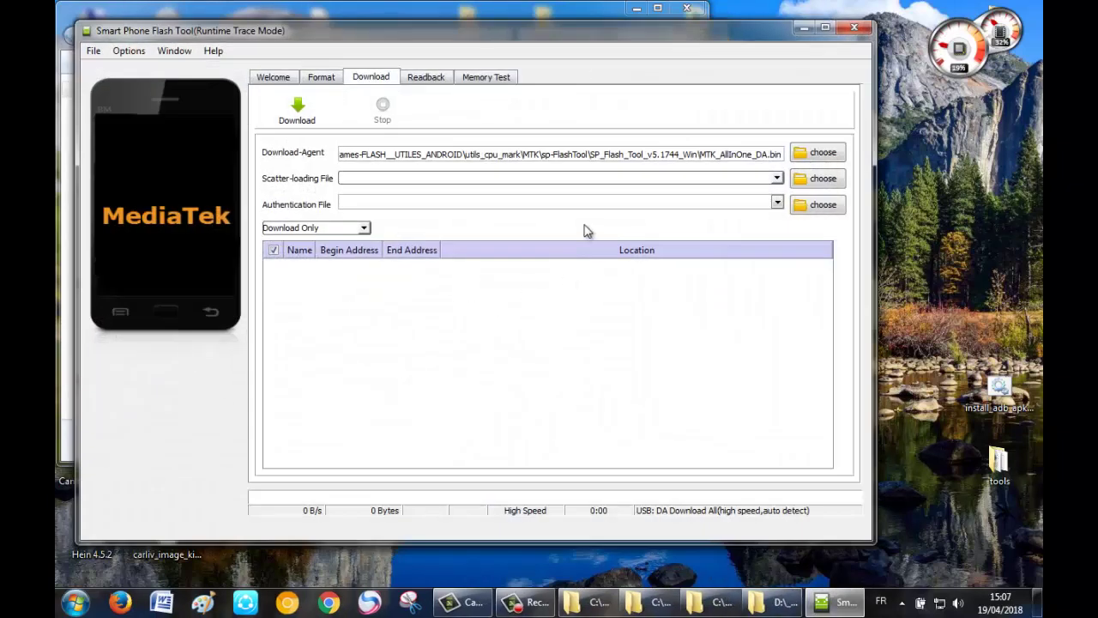
click(812, 178)
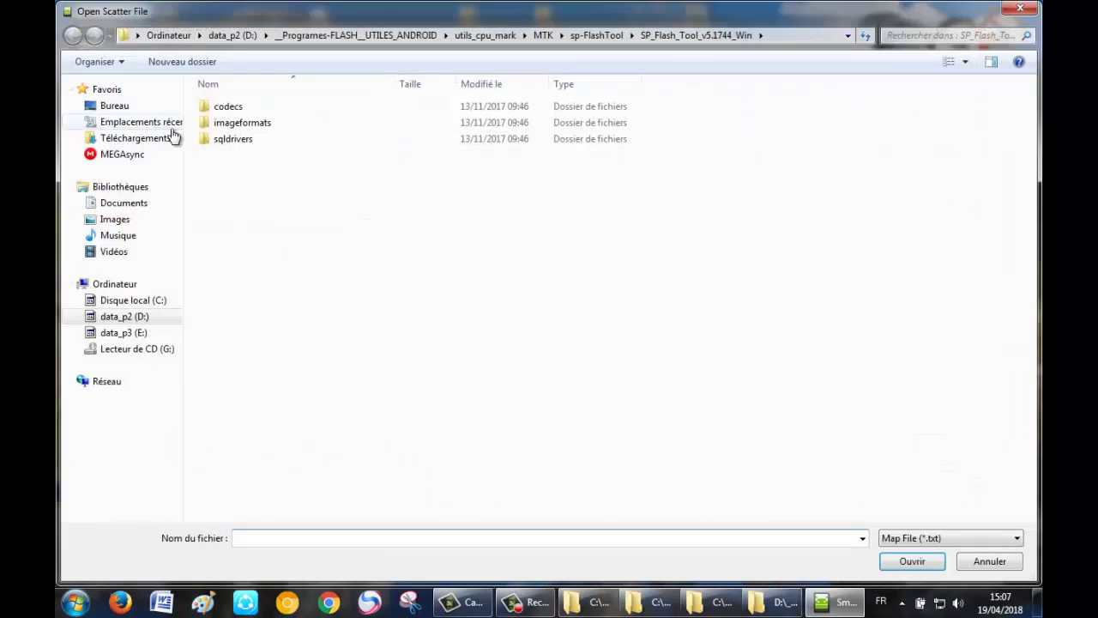
click(113, 106)
click(449, 144)
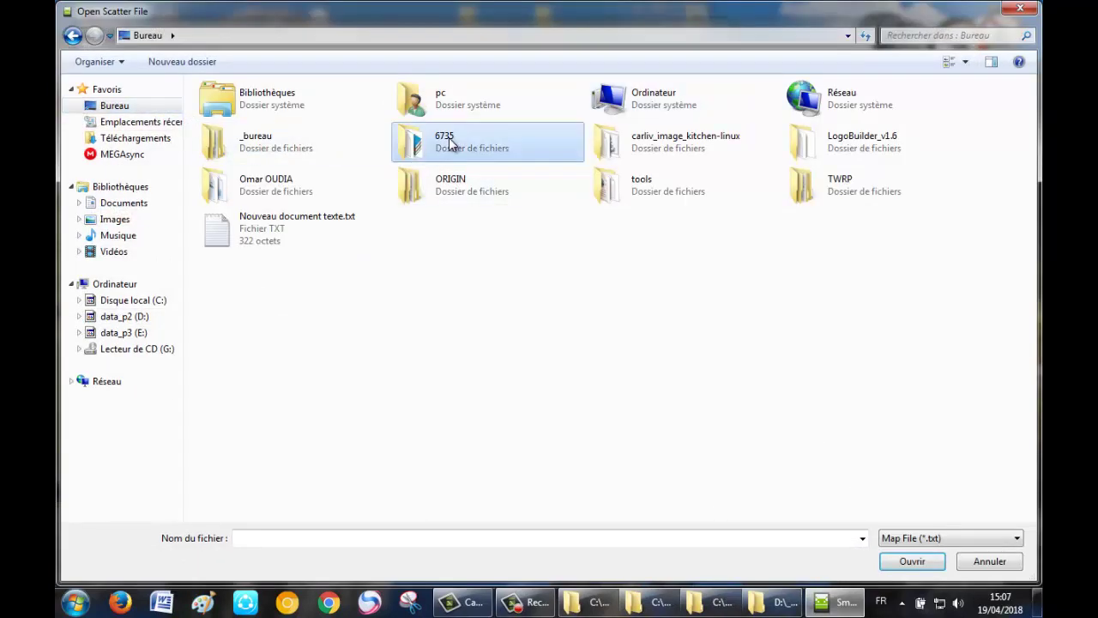
double_click(449, 144)
double_click(229, 110)
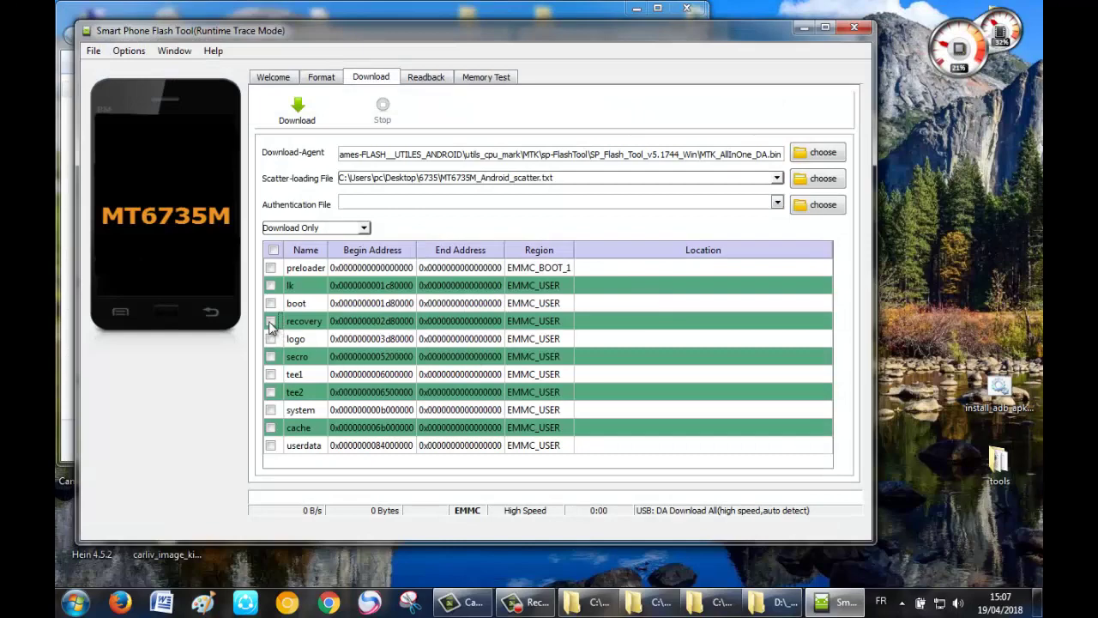
Close the flash tool and rename the repacked image in the 6735 folder as recovery.img.
drag(648, 32, 802, 209)
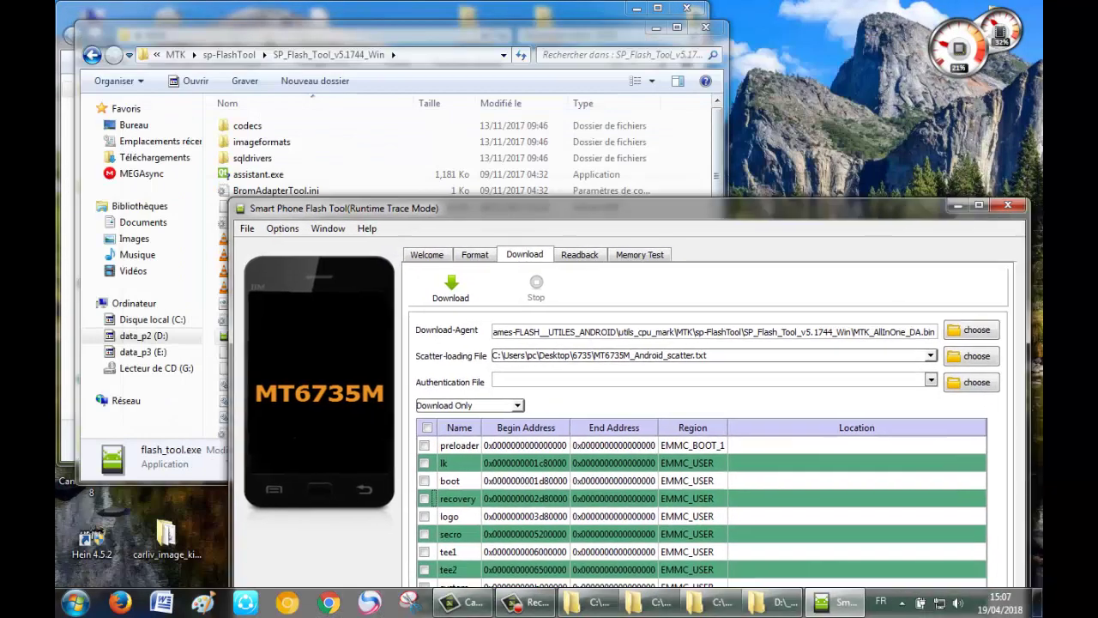
click(1008, 205)
click(566, 12)
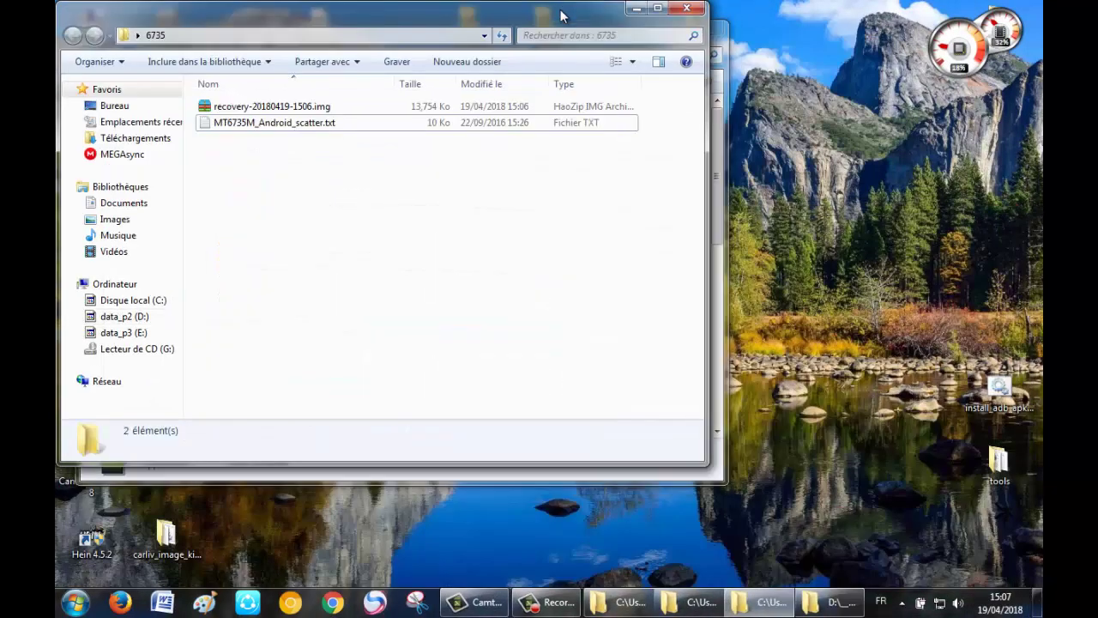
click(271, 106)
click(301, 108)
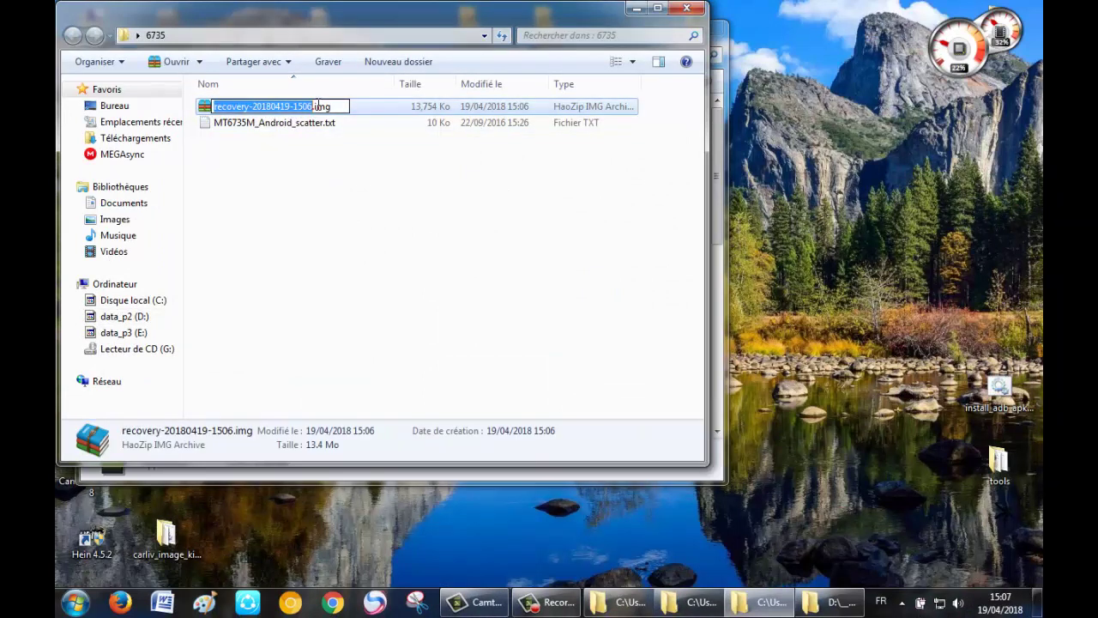
drag(312, 107, 251, 110)
key(BackSpace)
key(Return)
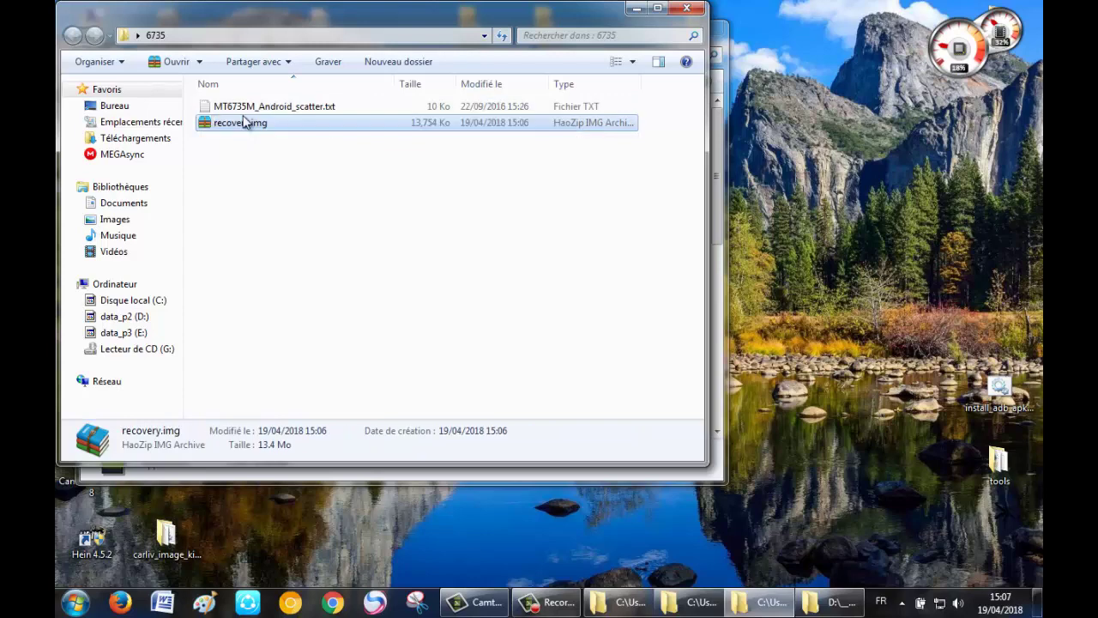
click(249, 161)
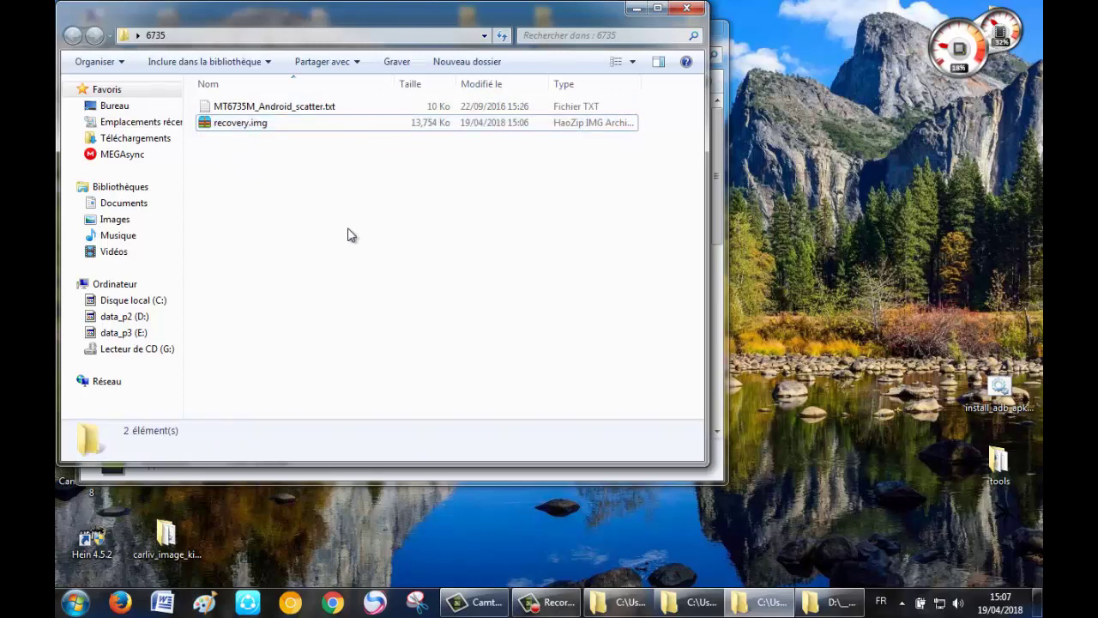
Relaunch flash_tool.exe, flash only recovery.img from the 6735 folder to the phone in Download Only mode, and close the tool.
click(712, 390)
scroll(292, 266, up, 4)
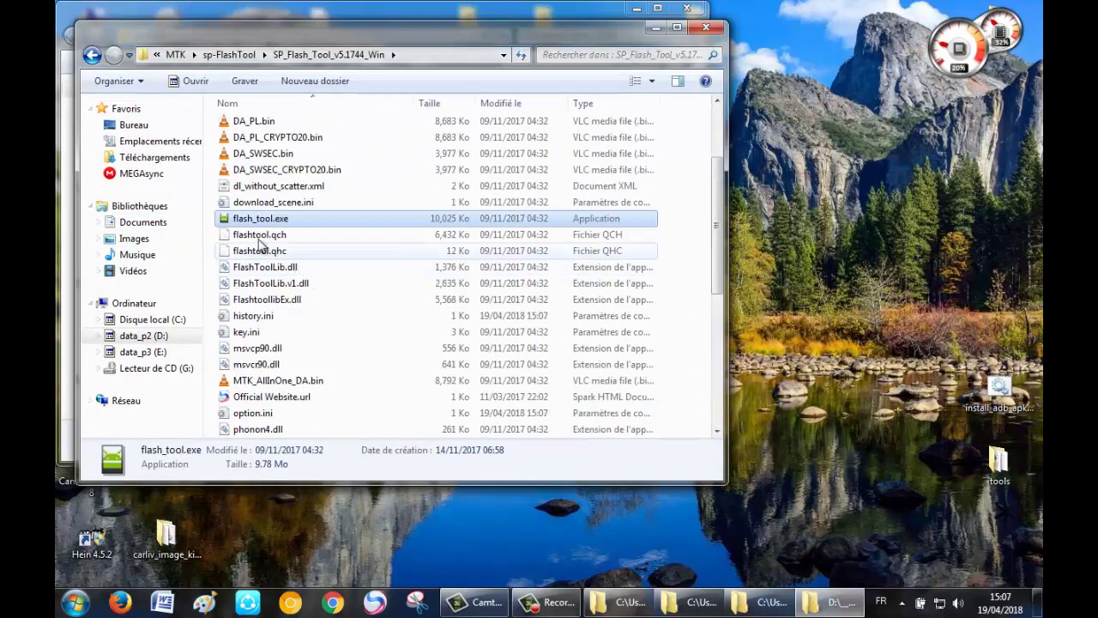
double_click(257, 219)
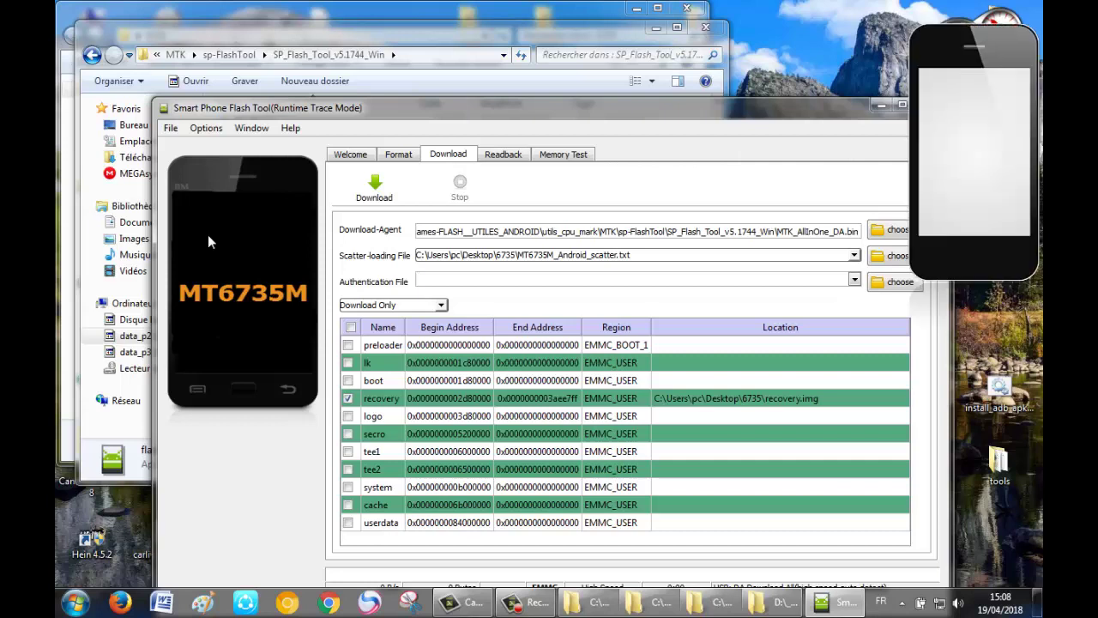
click(370, 188)
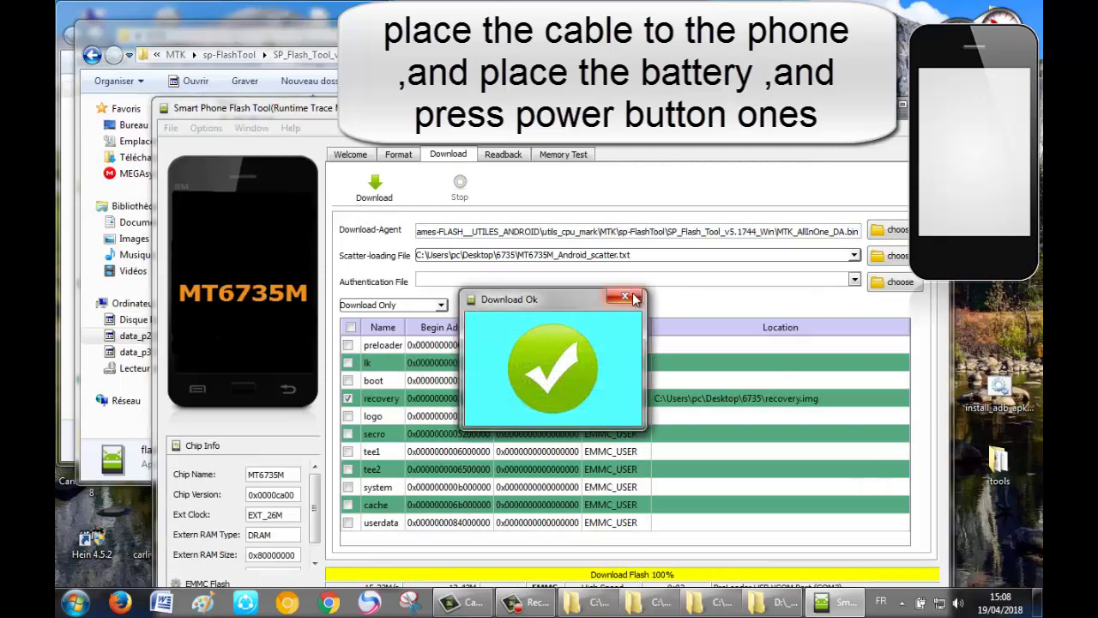
click(623, 297)
click(922, 107)
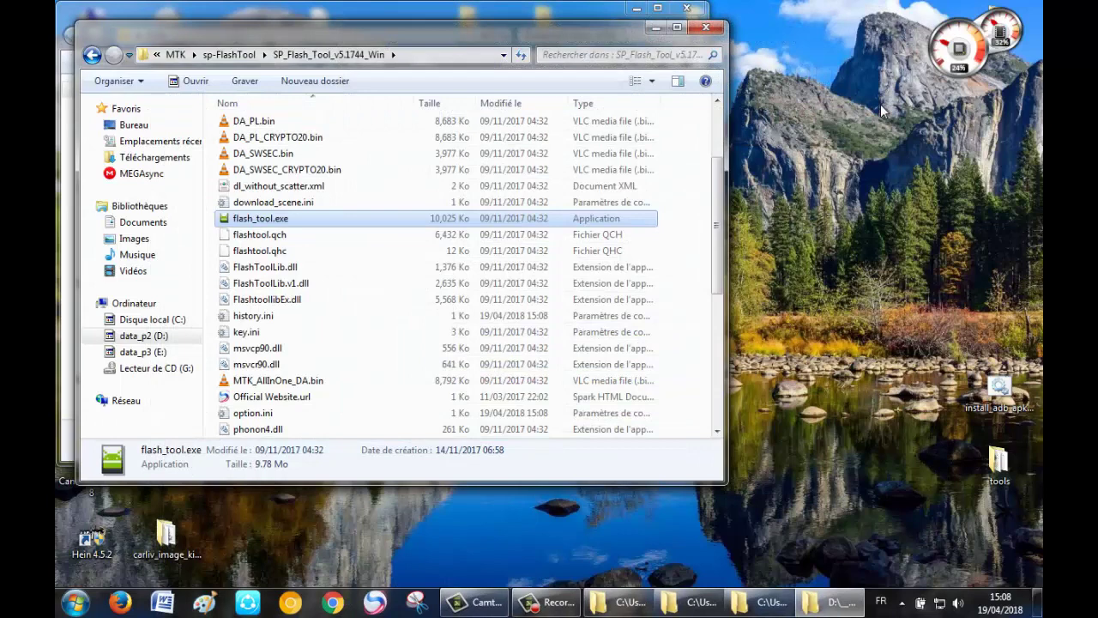
click(549, 601)
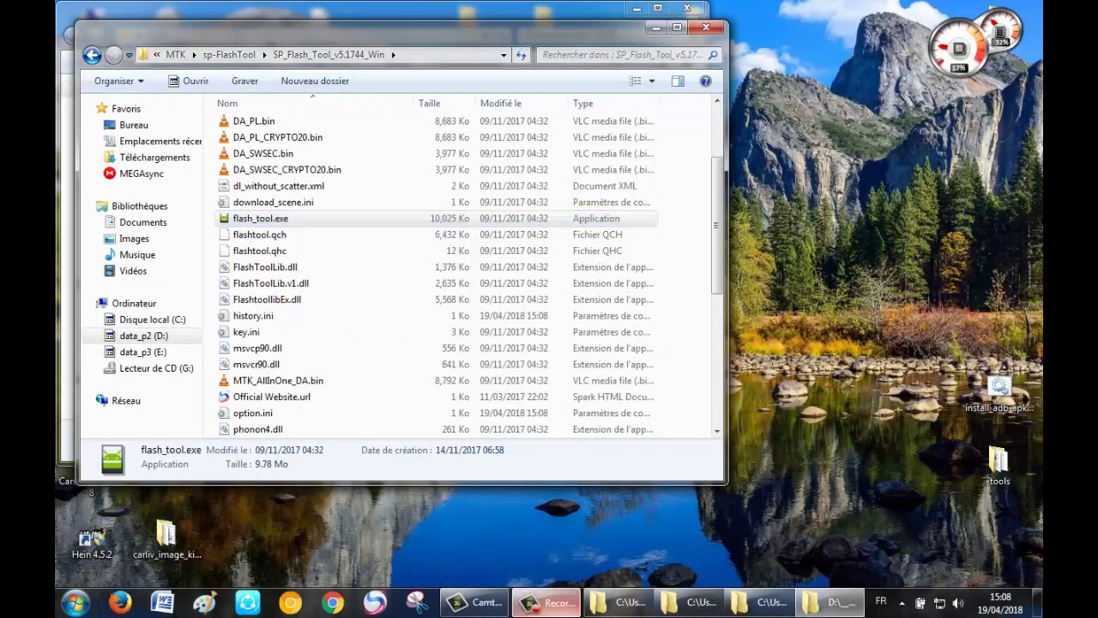